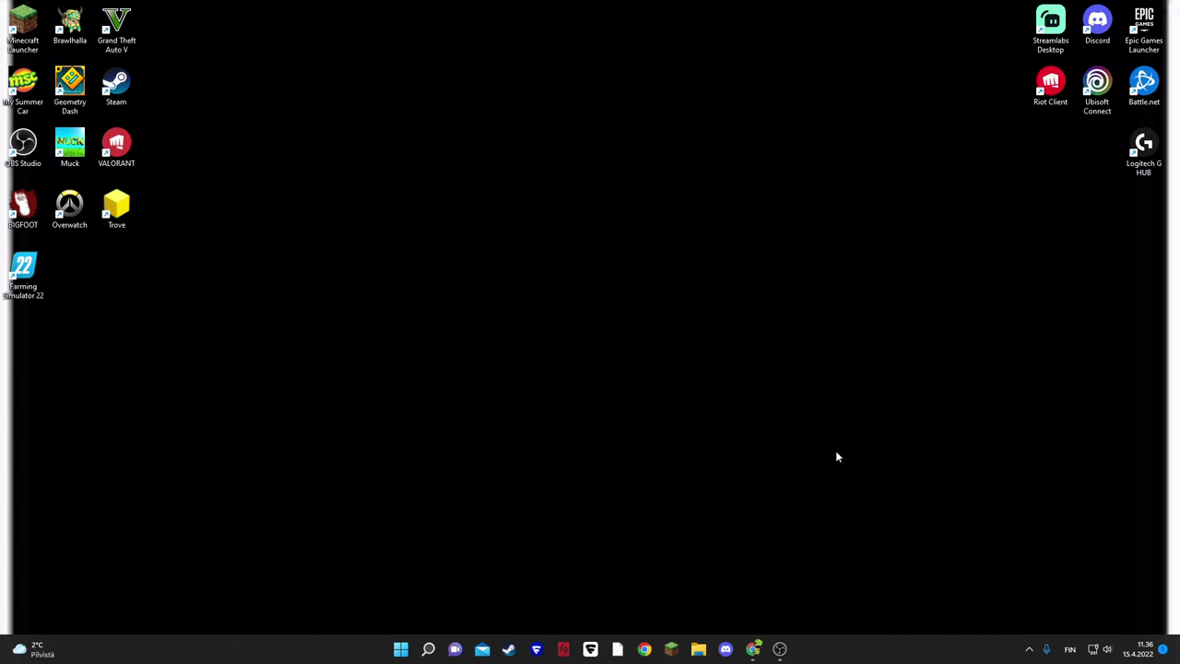
# - Paste the MSCEditor 1.12 discussion address into a new browser tab
pyautogui.click(756, 642)
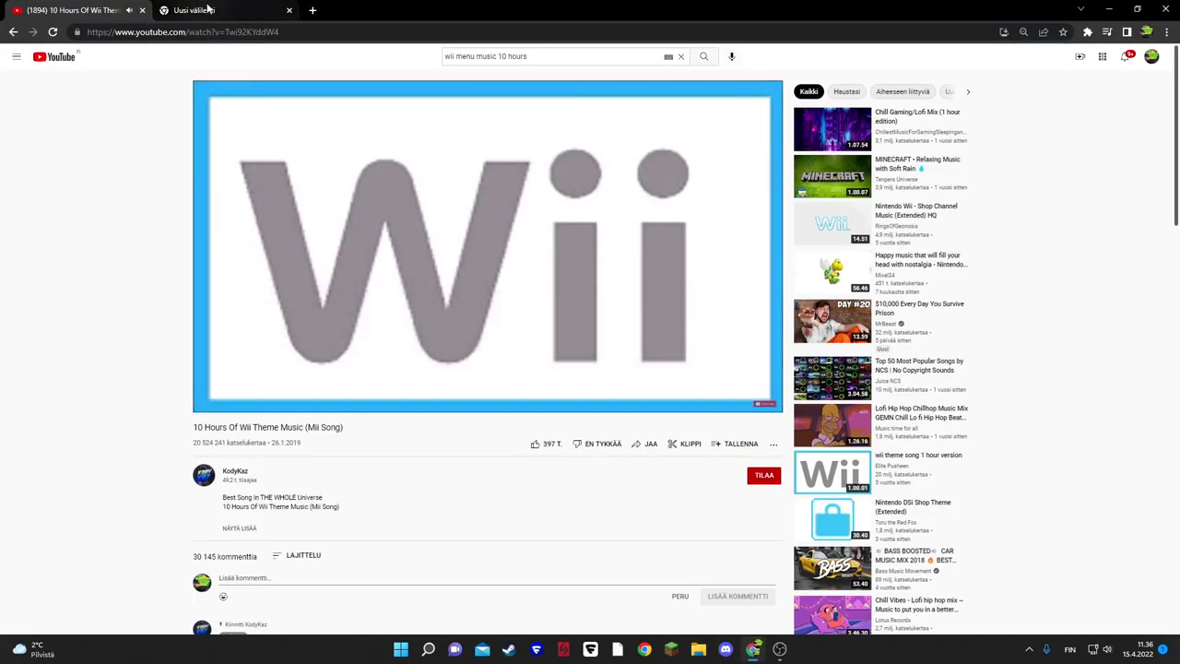
pyautogui.click(270, 8)
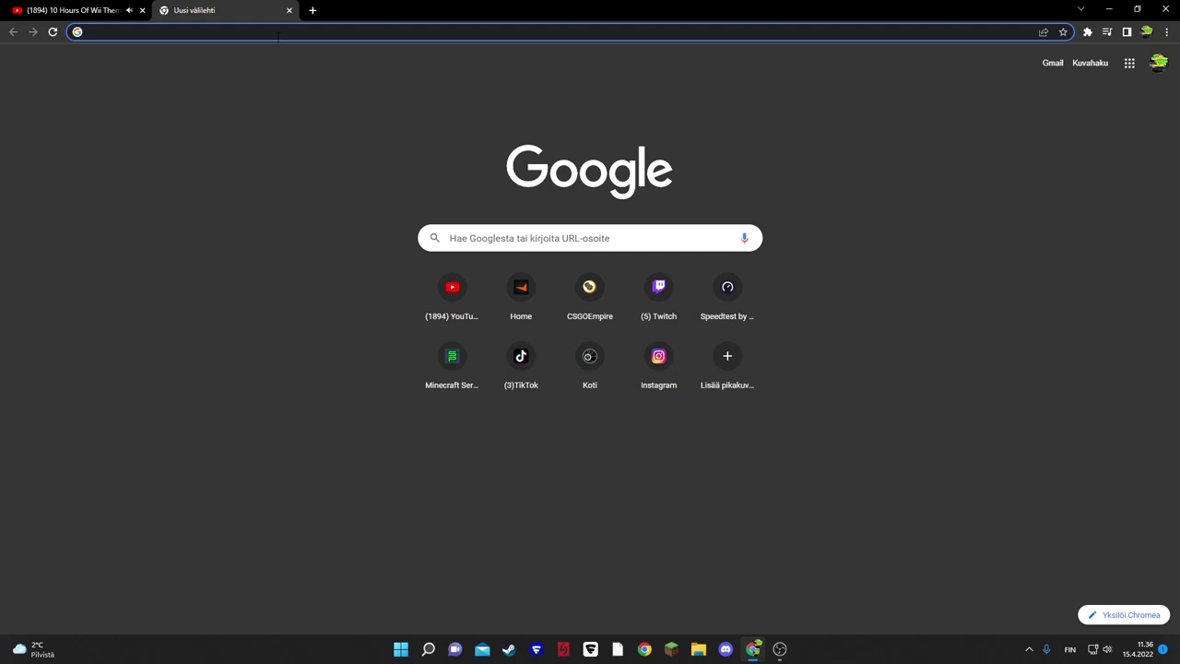
pyautogui.hotkey('ctrl', 'v')
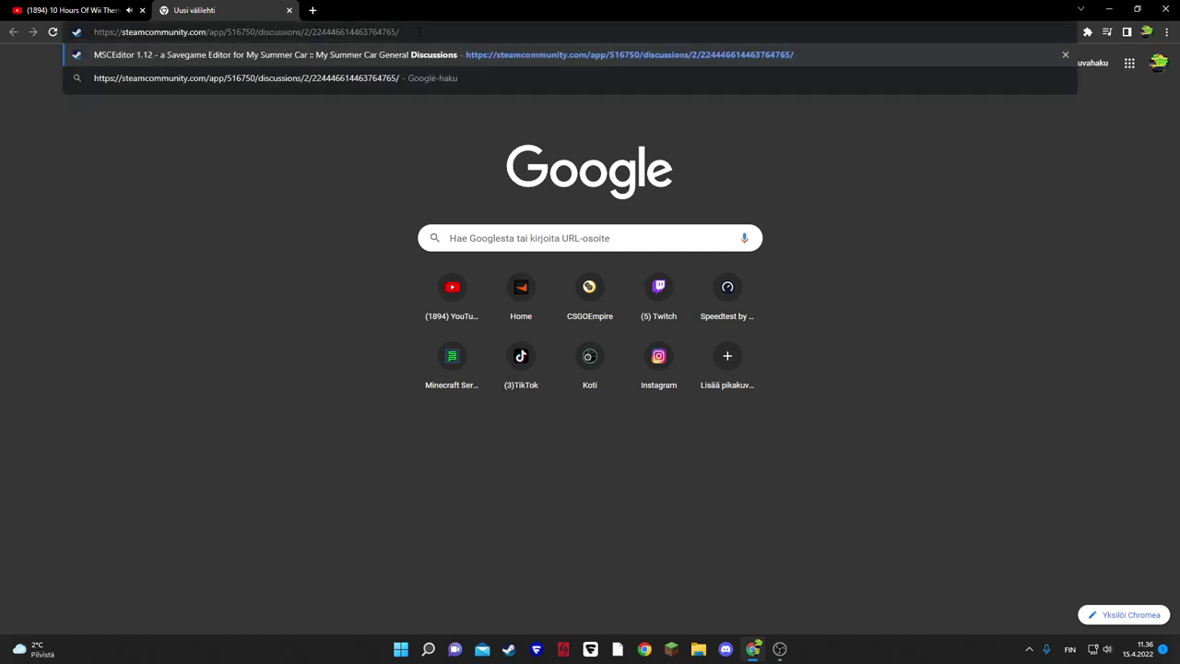
pyautogui.moveTo(429, 31); pyautogui.dragTo(39, 51)
pyautogui.click(453, 29)
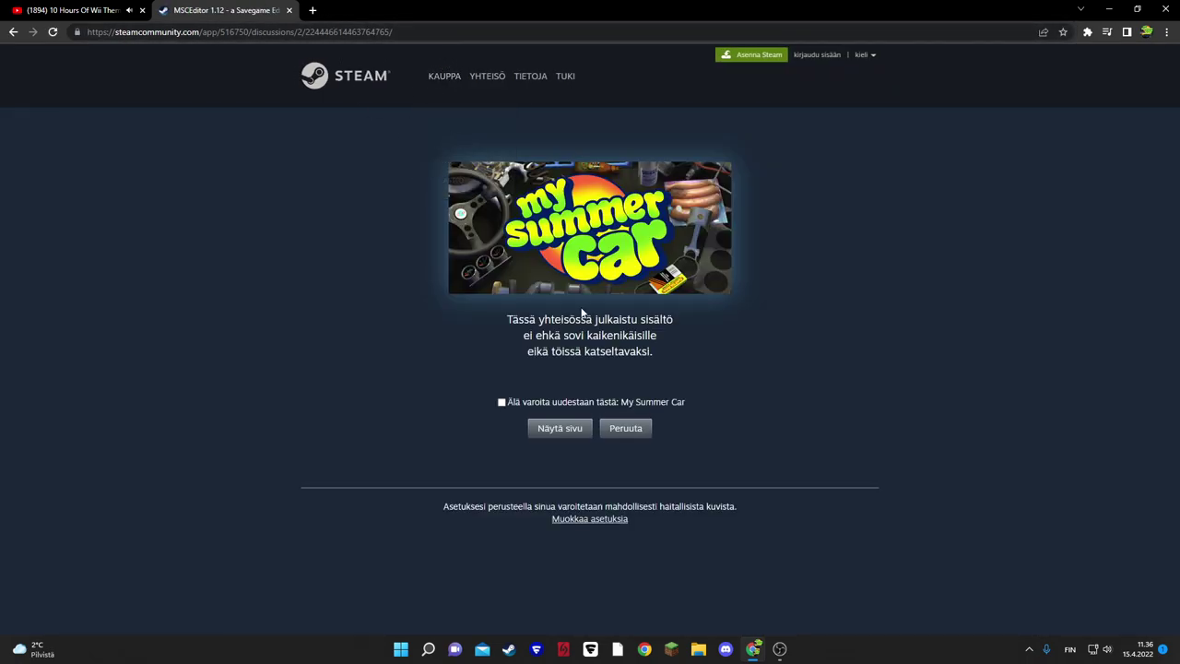
# - Get past the My Summer Car content warning, with future warnings off, and read the post
pyautogui.click(501, 403)
pyautogui.click(586, 430)
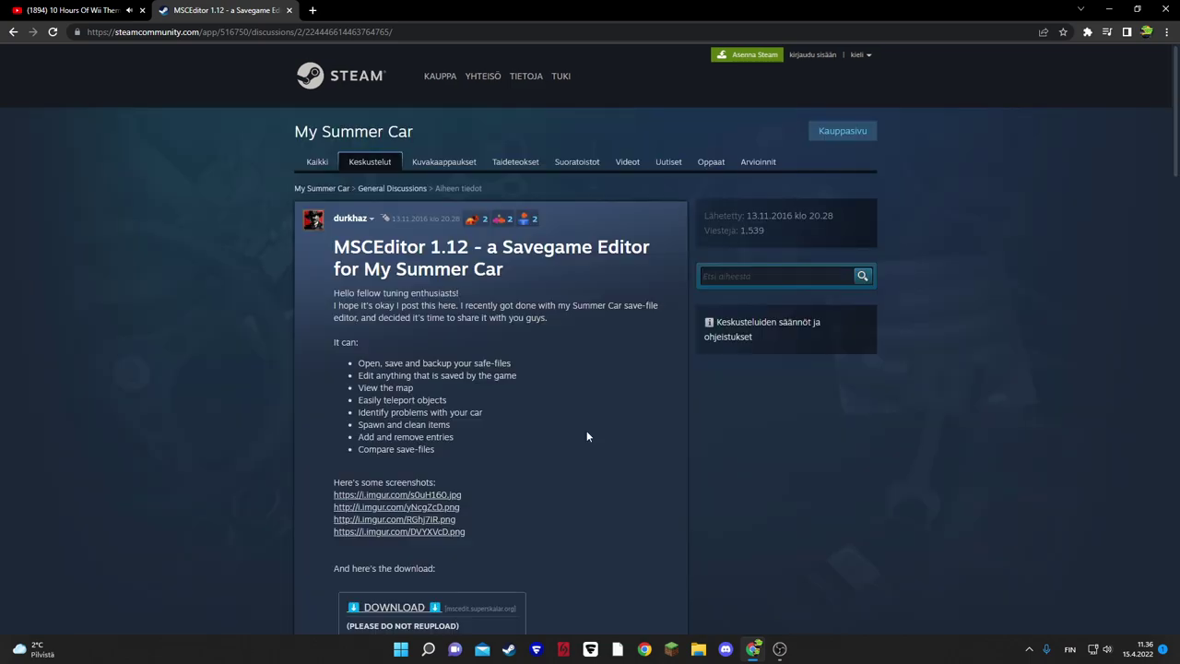
pyautogui.scroll(-1, 495, 390)
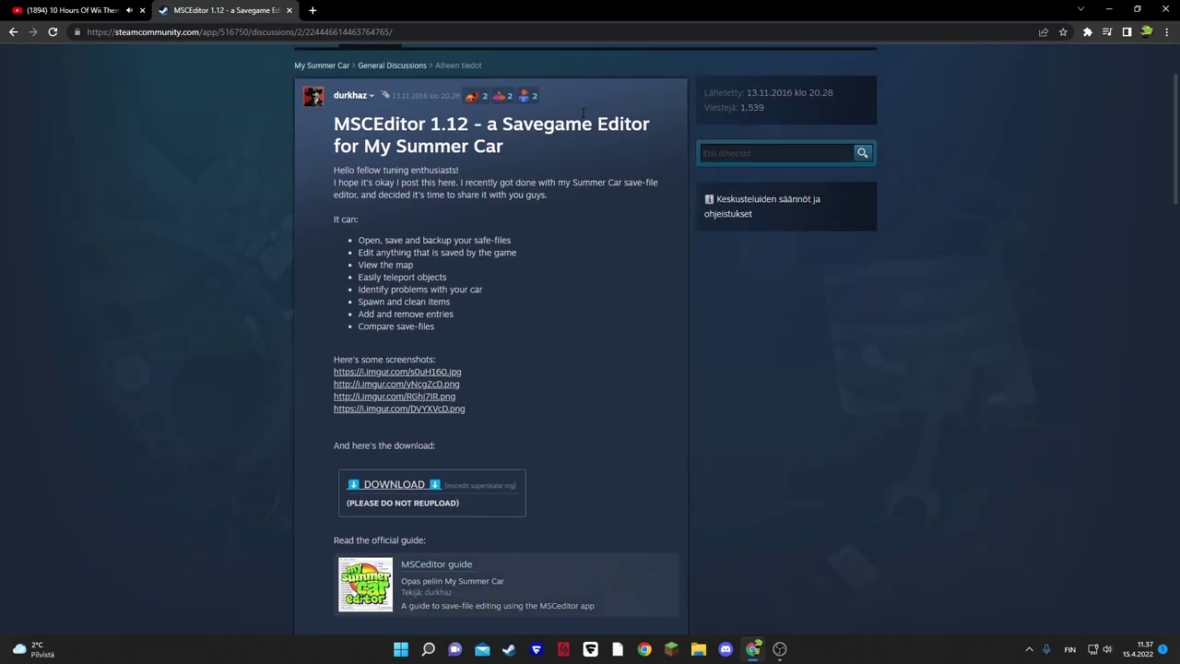
pyautogui.moveTo(335, 123); pyautogui.dragTo(494, 165)
pyautogui.click(381, 129)
pyautogui.scroll(-1, 264, 245)
pyautogui.scroll(-1, 414, 424)
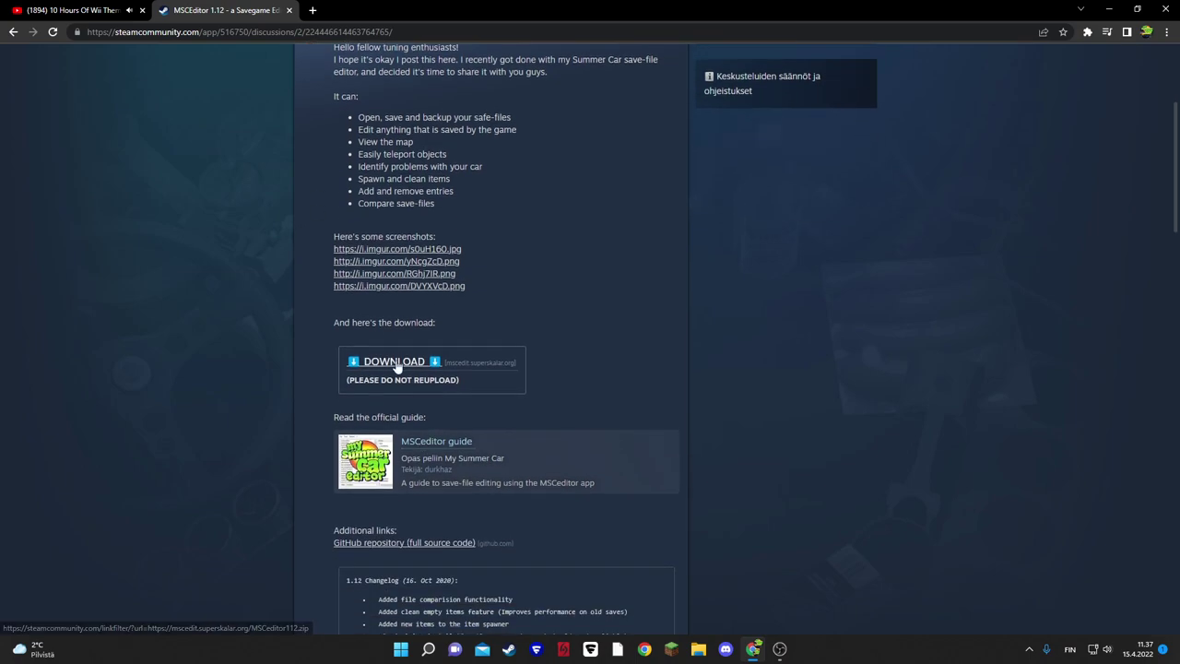
pyautogui.scroll(3, 395, 365)
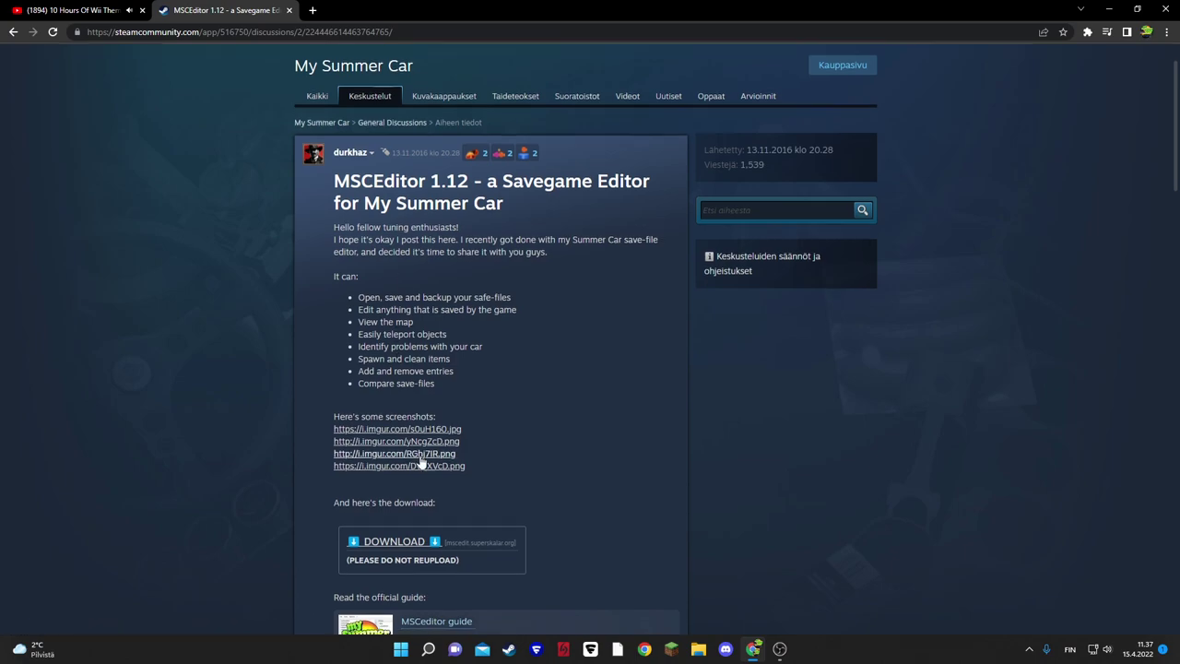
pyautogui.scroll(-1, 396, 484)
pyautogui.scroll(-1, 374, 479)
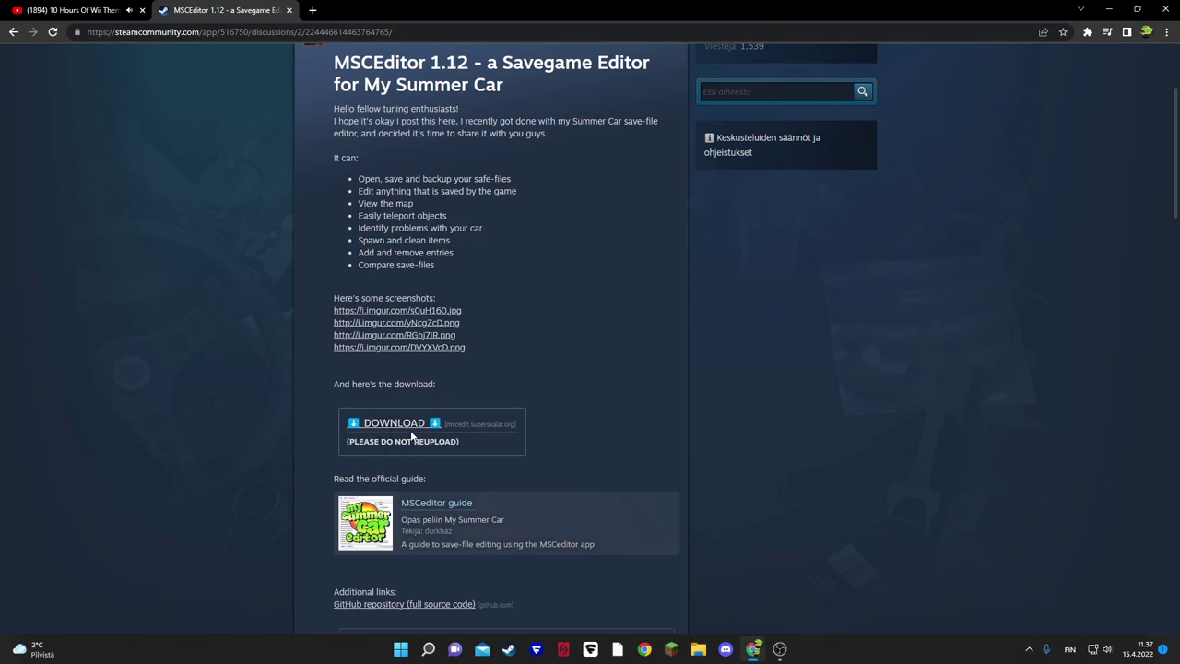
# - Download MSCEditor112 (3).zip through the external-site link and show it in the Downloads folder
pyautogui.click(390, 425)
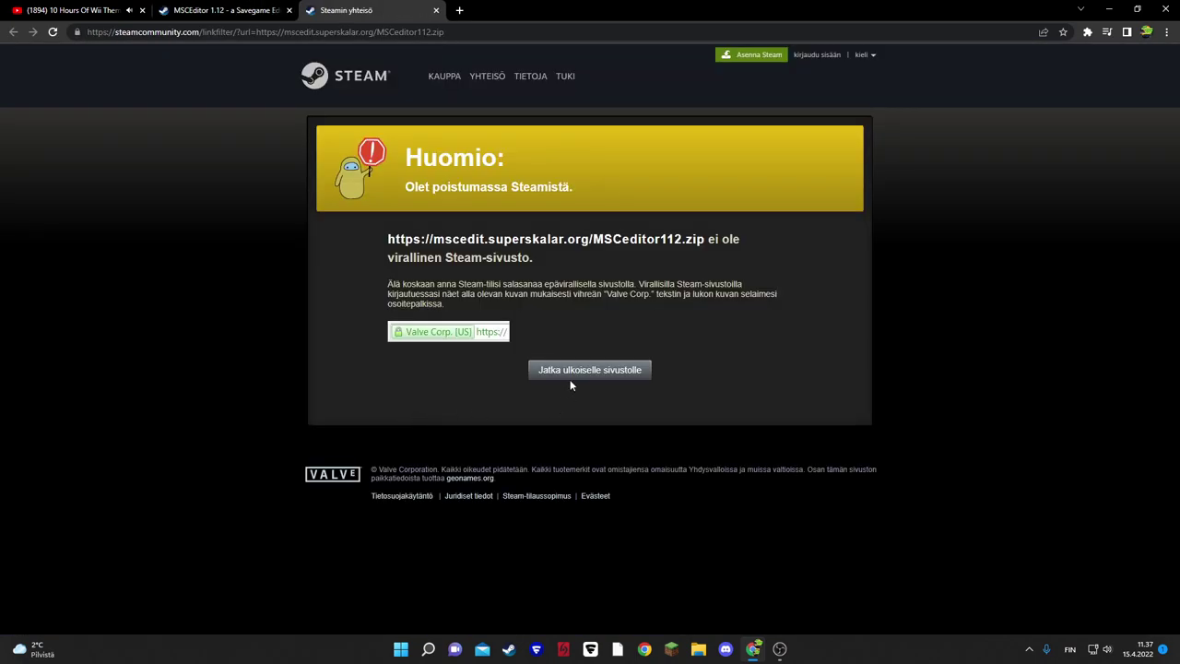
pyautogui.click(616, 368)
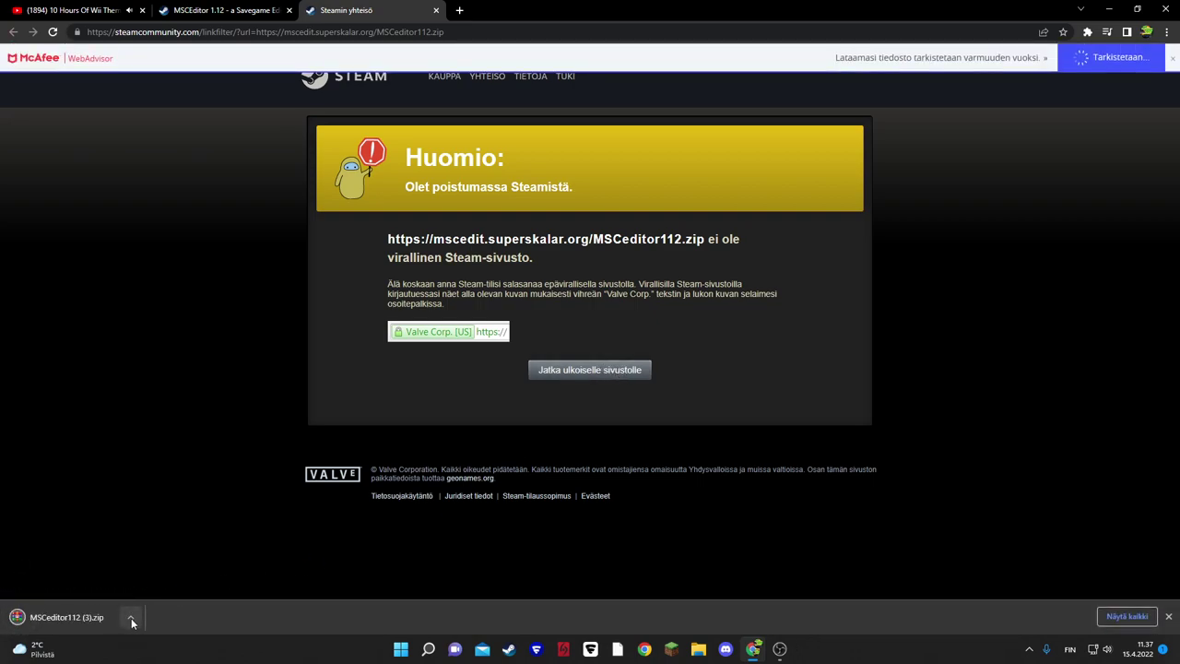
pyautogui.click(130, 619)
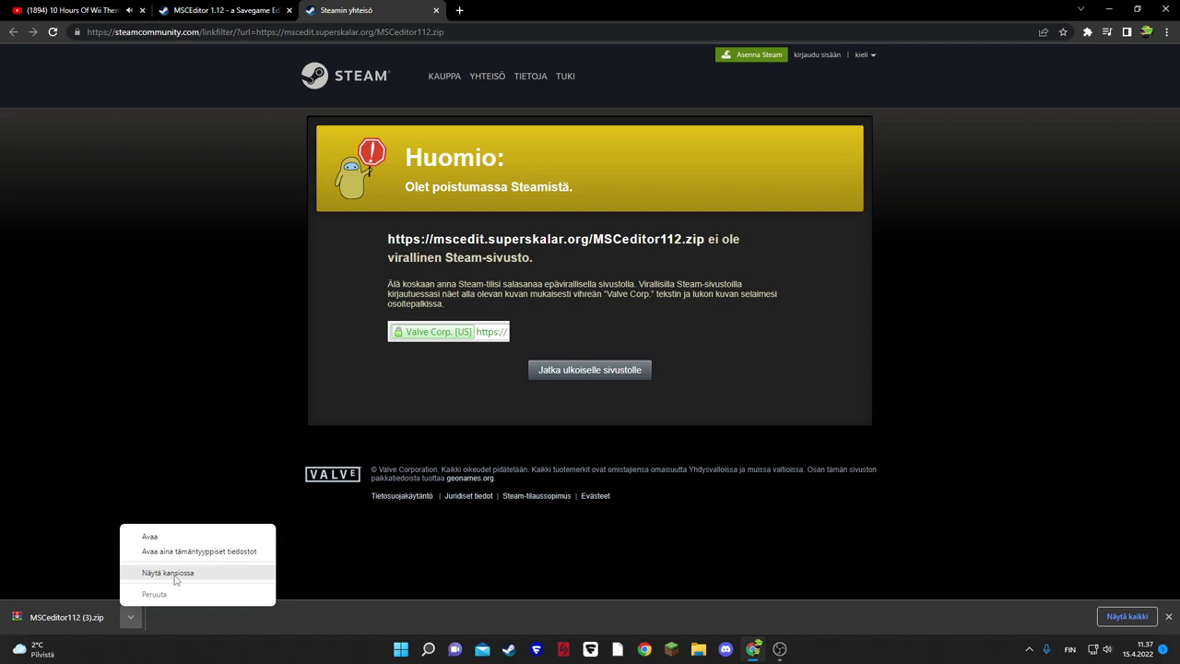
pyautogui.click(173, 573)
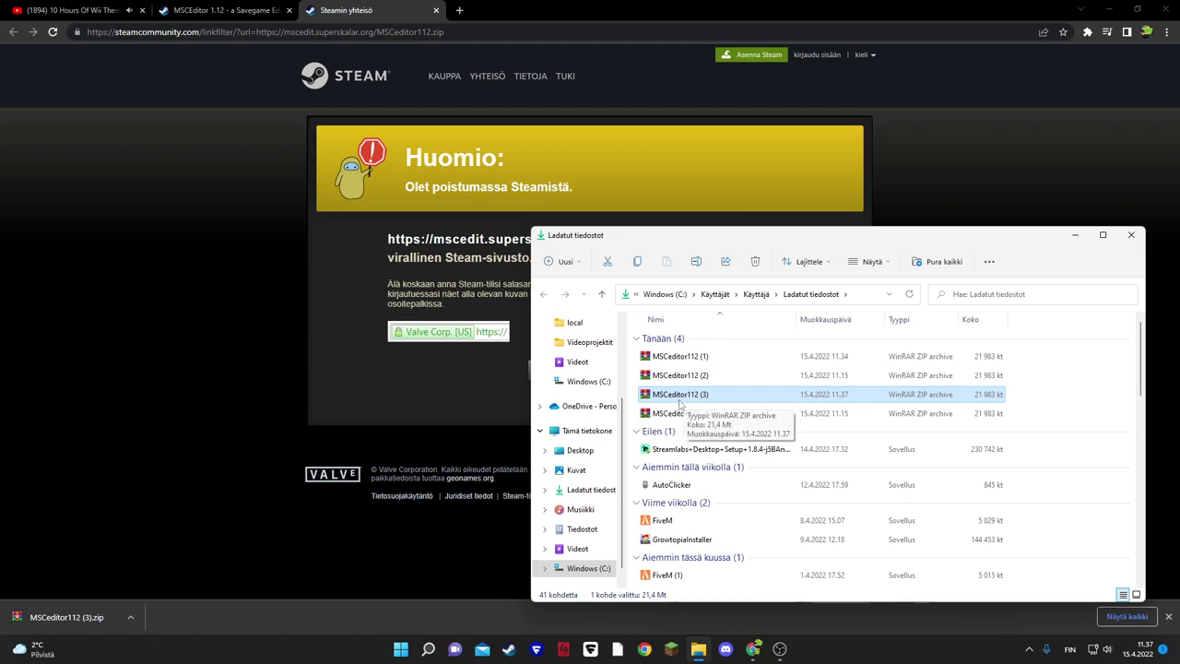
# - Open MSCEditor112 (3).zip in WinRAR, dismiss the licence reminder, and run MSCEditor.exe from x64
pyautogui.doubleClick(656, 400)
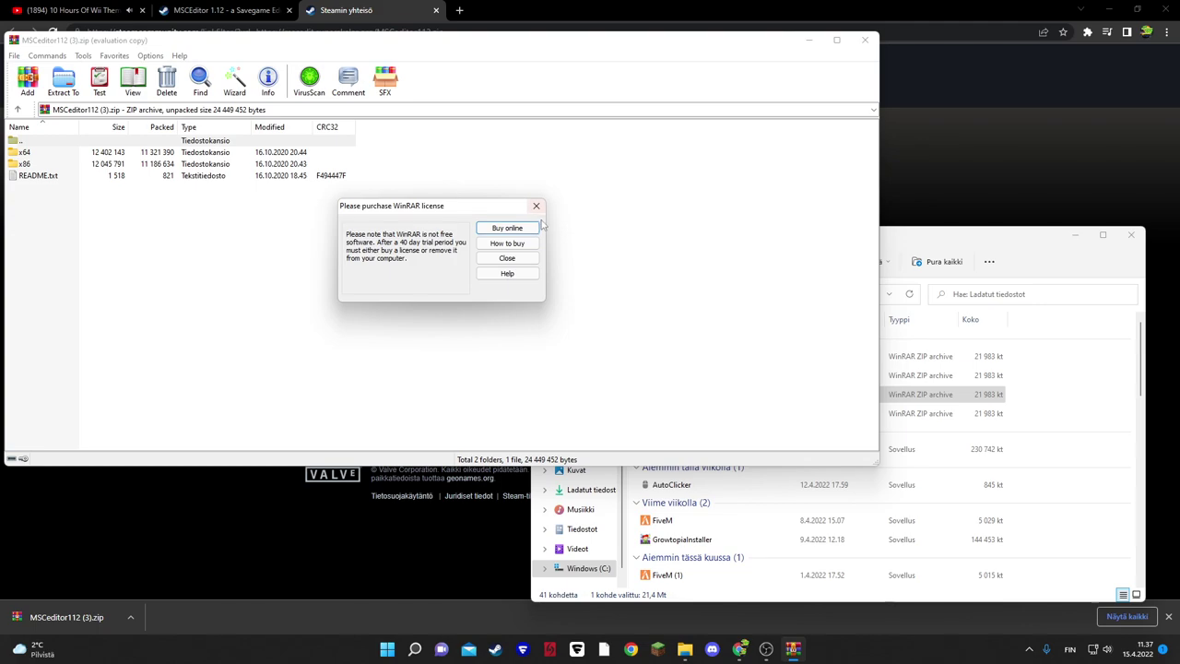
pyautogui.click(536, 206)
pyautogui.click(42, 162)
pyautogui.click(41, 153)
pyautogui.doubleClick(51, 155)
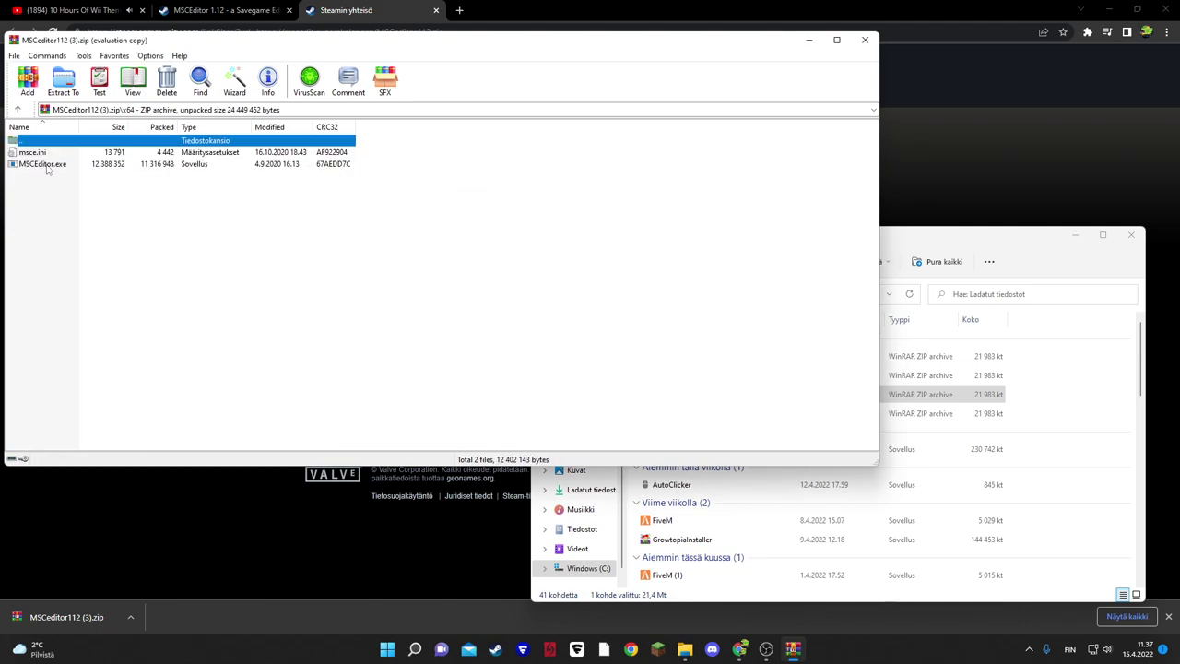
pyautogui.click(48, 167)
pyautogui.doubleClick(118, 163)
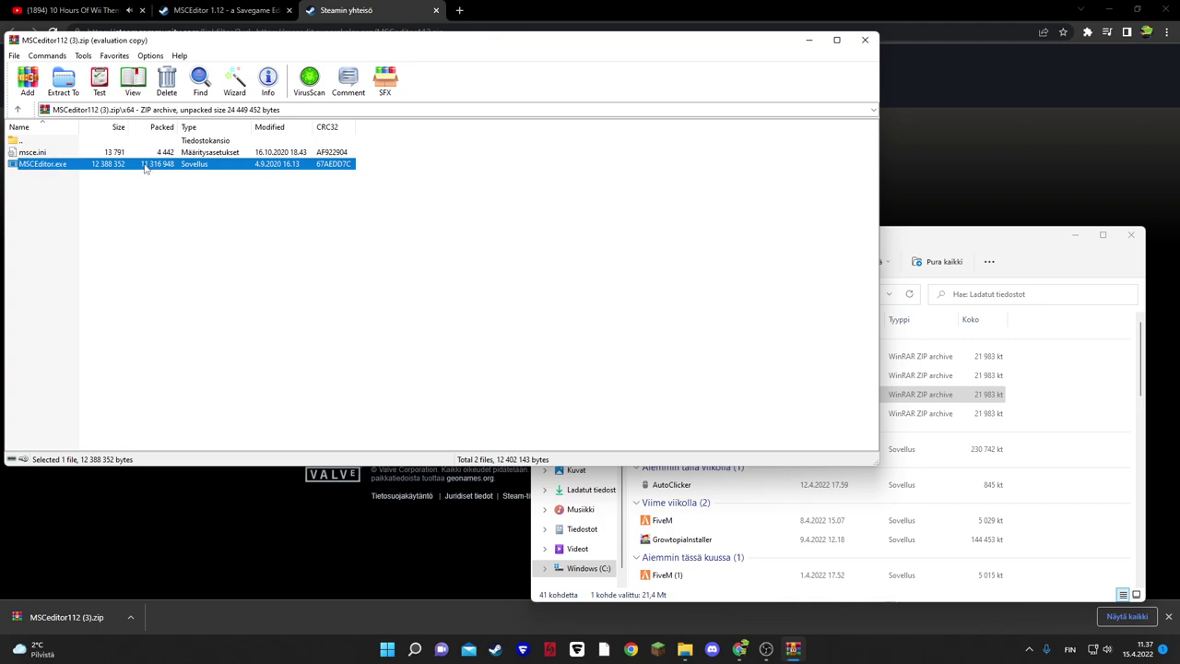
# - Decline MSCEditor's help offer, minimise WinRAR, close the Downloads folder and move the editor down
pyautogui.click(192, 201)
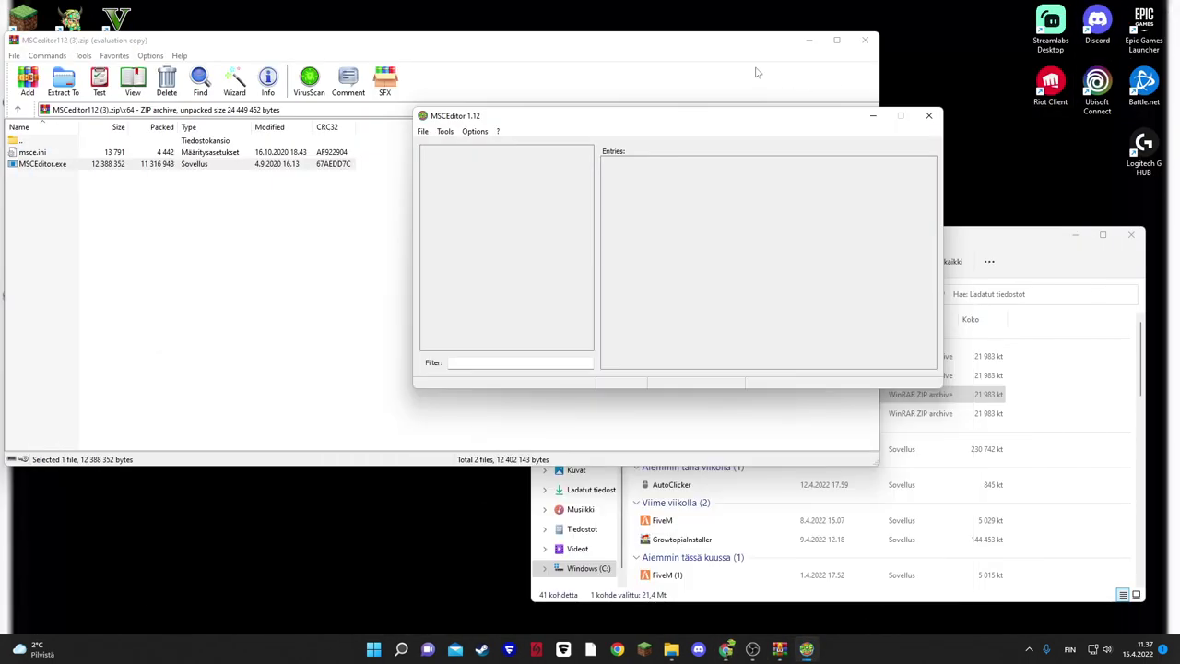
pyautogui.click(756, 72)
pyautogui.click(808, 39)
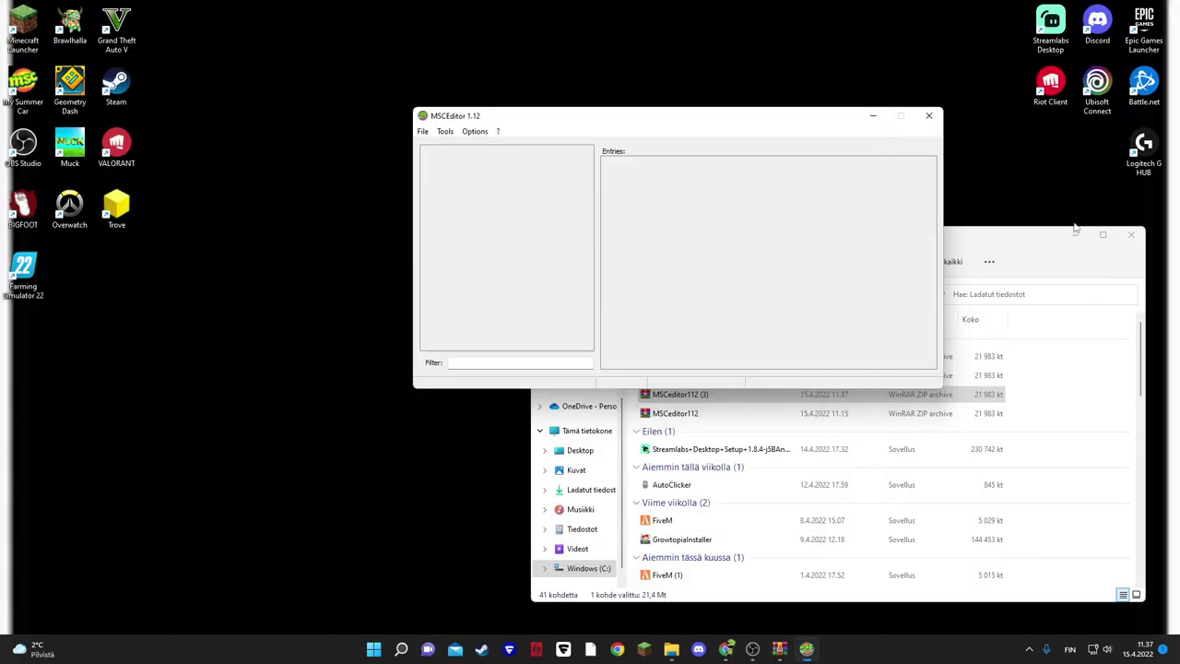
pyautogui.click(1075, 234)
pyautogui.moveTo(695, 121); pyautogui.dragTo(679, 216)
# - Pick the defaultES2File save in the My Summer Car folder via File > Open
pyautogui.click(404, 230)
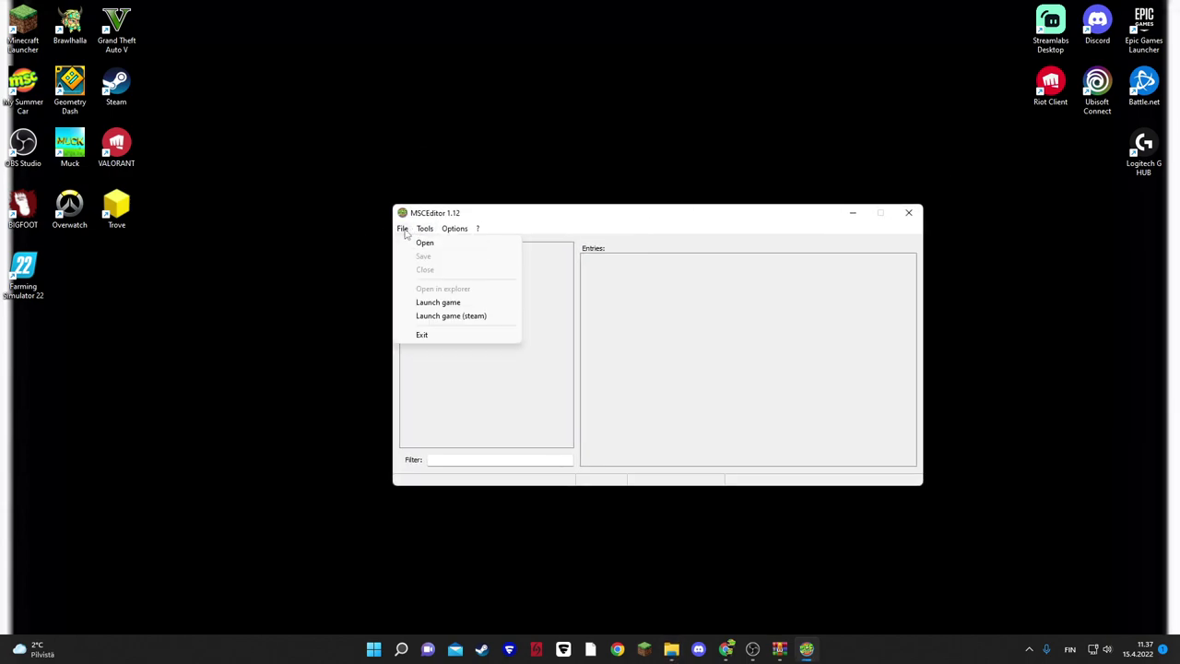
pyautogui.click(426, 245)
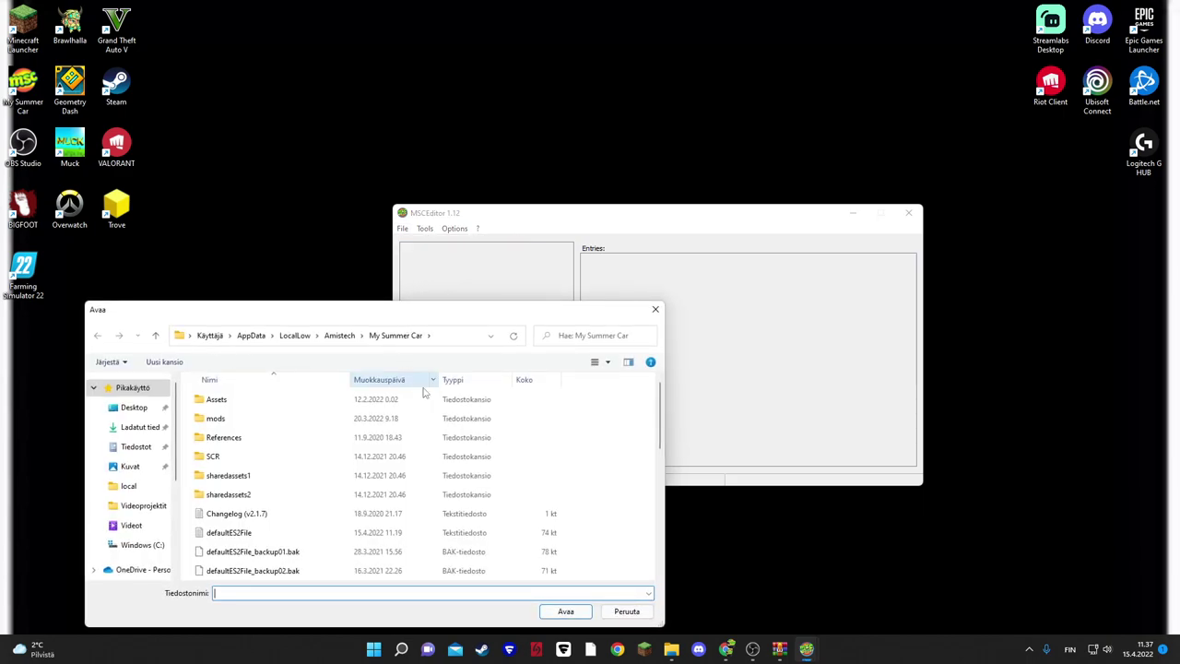
pyautogui.click(238, 535)
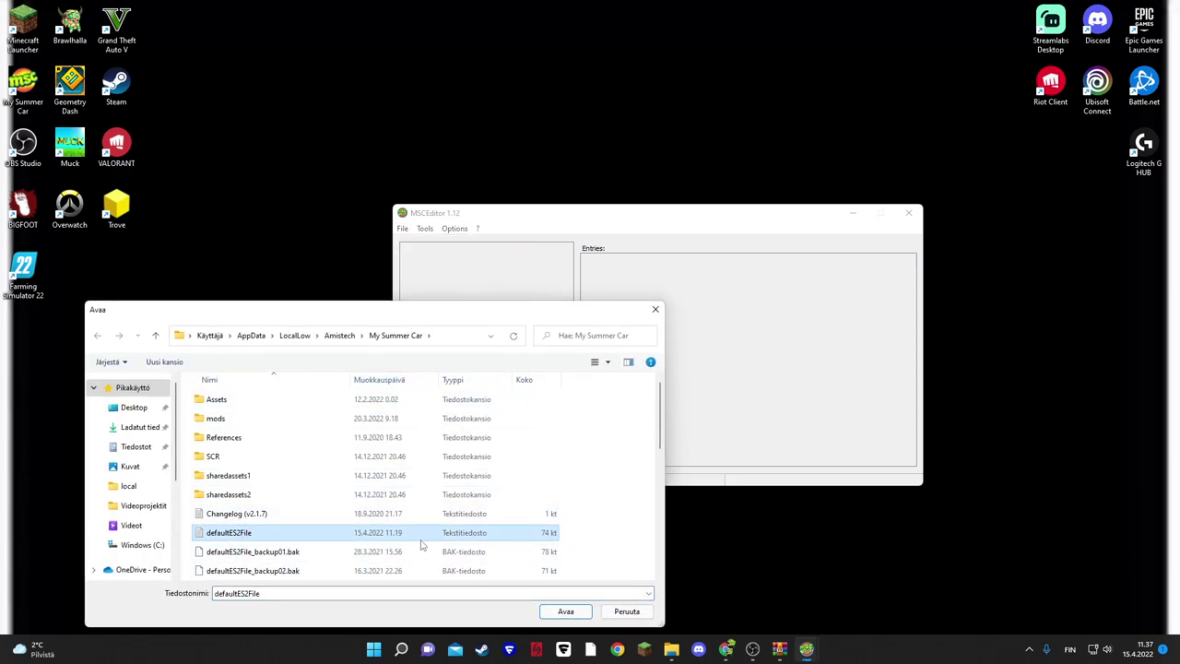
pyautogui.scroll(-1, 286, 542)
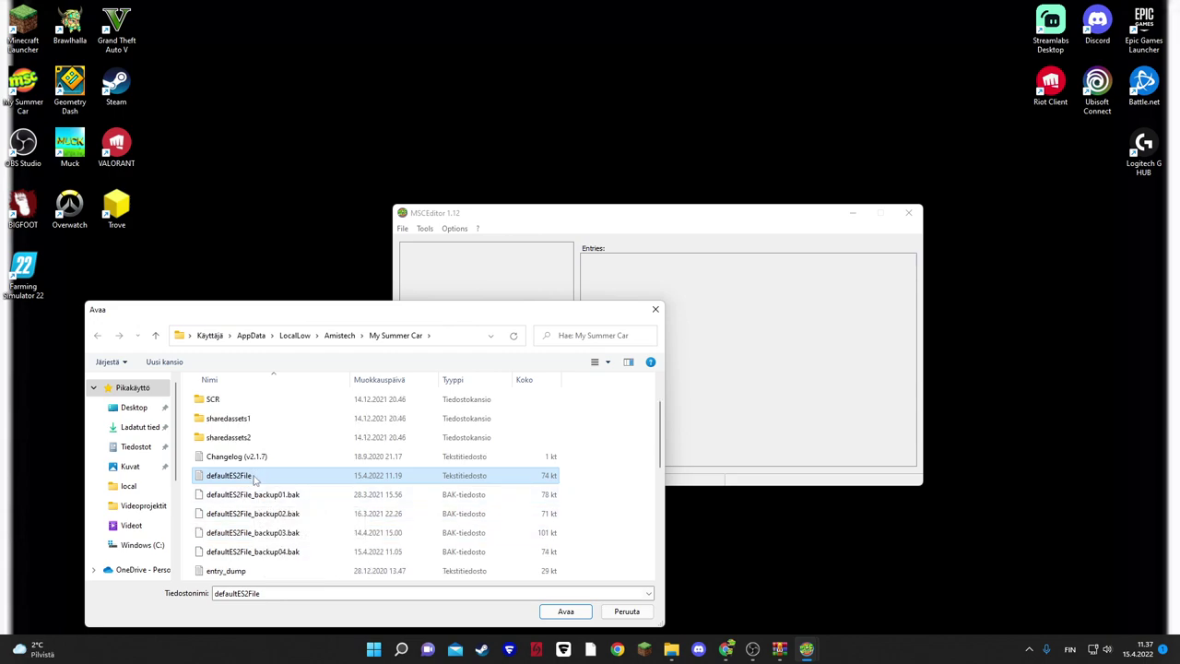
# - Load defaultES2File into the editor and filter its entries by 'done'
pyautogui.click(566, 611)
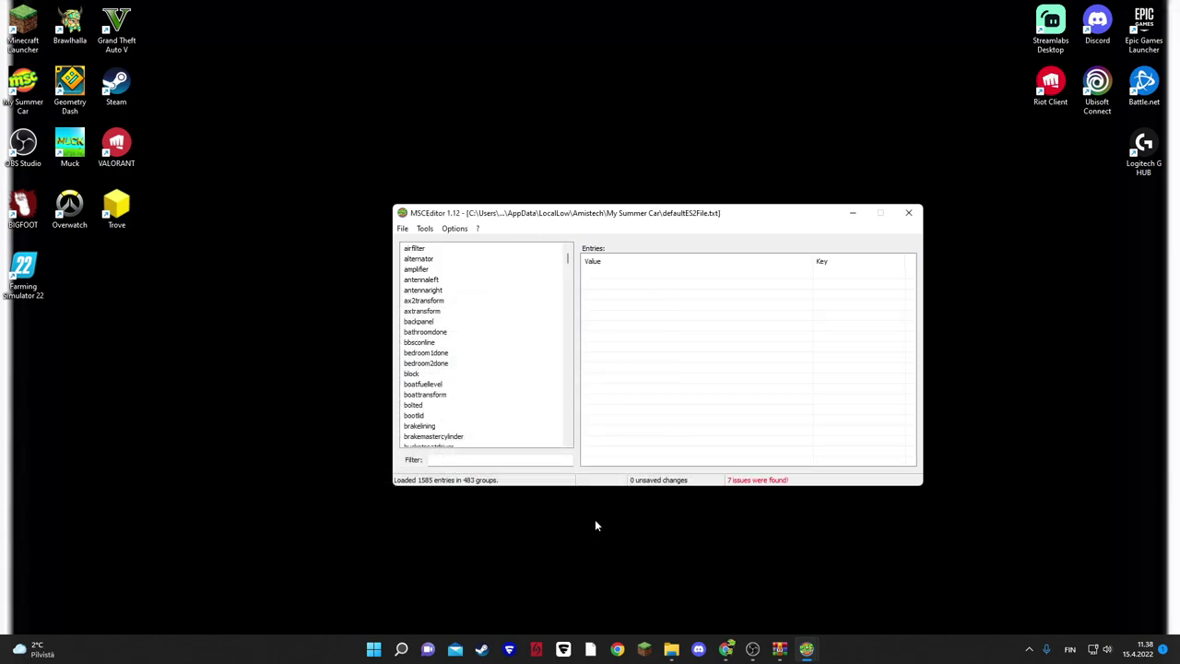
pyautogui.scroll(-20, 466, 327)
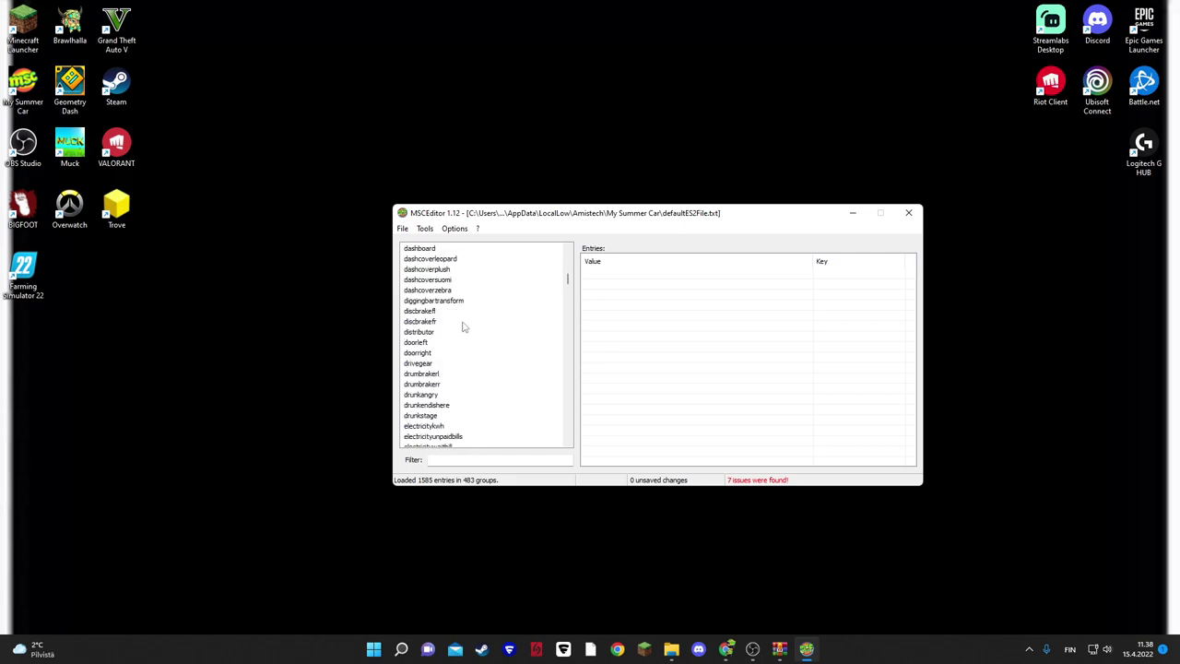
pyautogui.scroll(20, 468, 337)
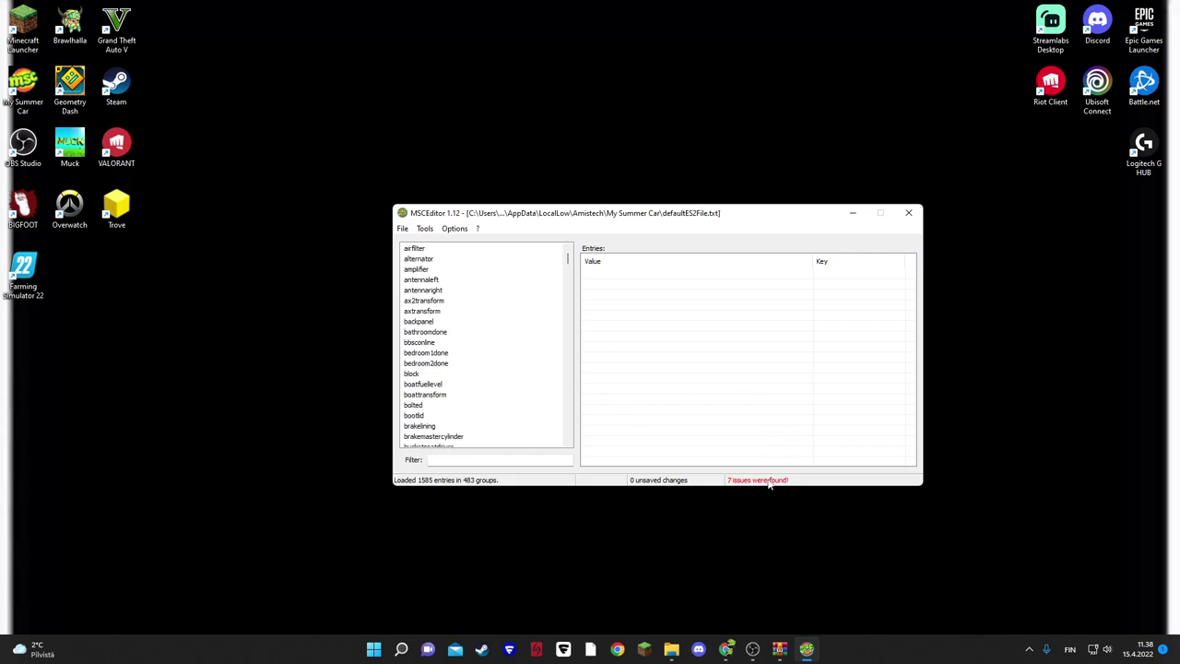
pyautogui.click(489, 461)
pyautogui.write('done')
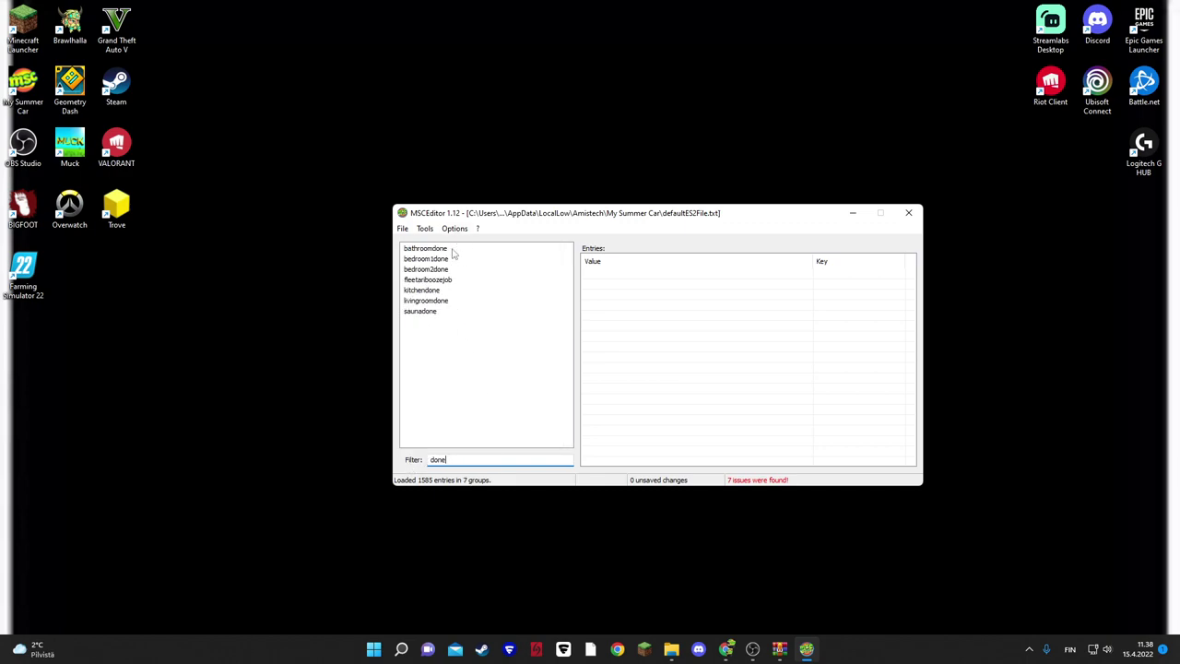
# - Check that bathroomdone, bedroom1done, bedroom2done, kitchendone, livingroomdone and saunadone read false
pyautogui.click(440, 249)
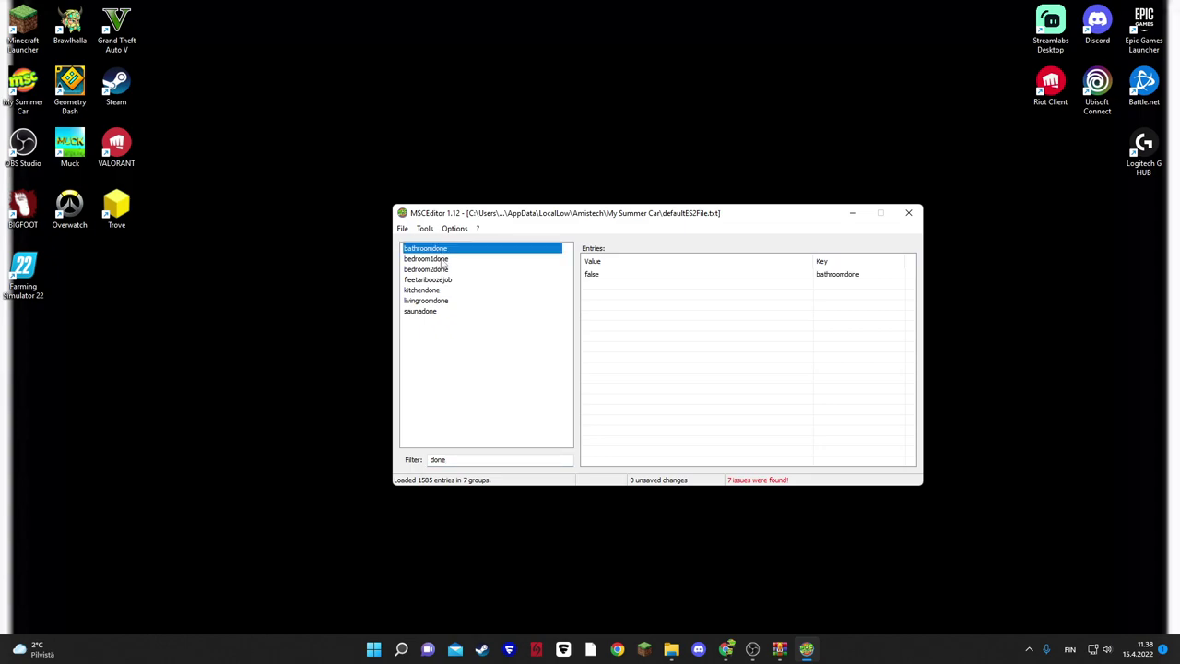
pyautogui.click(447, 259)
pyautogui.click(450, 269)
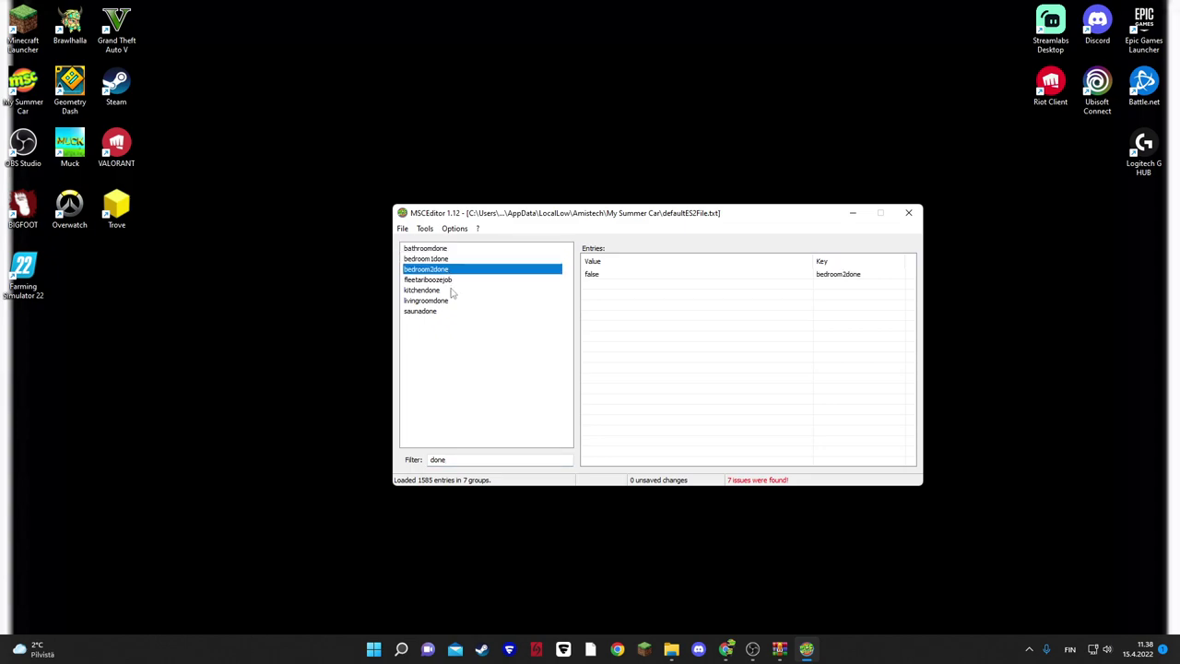
pyautogui.click(451, 280)
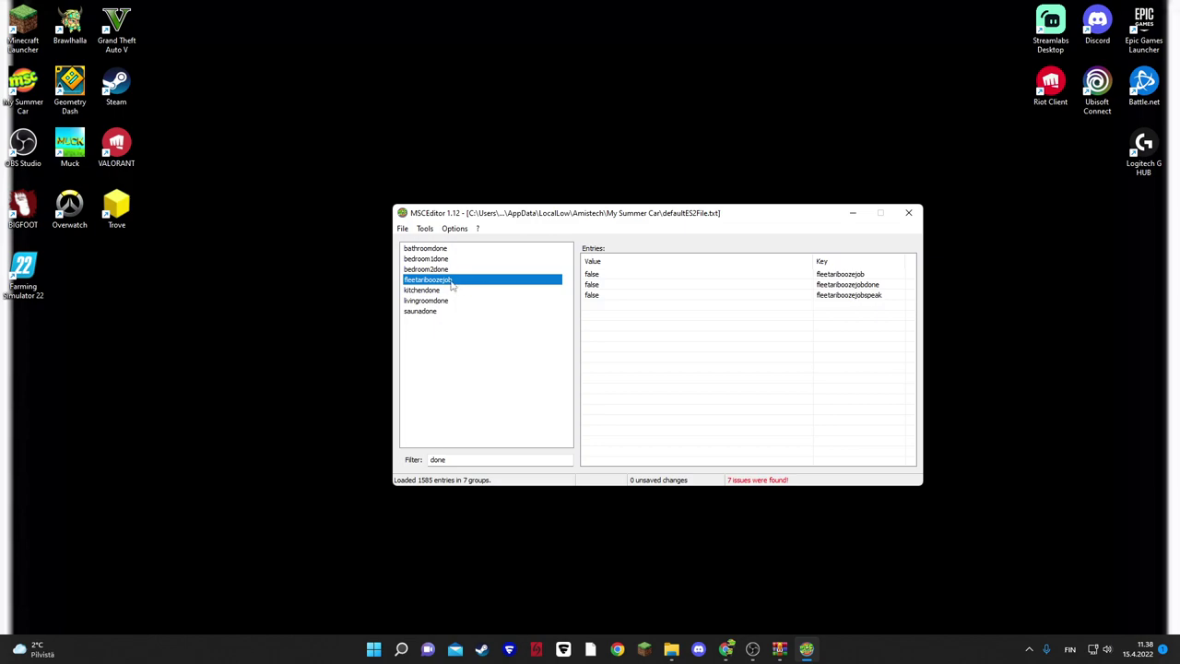
pyautogui.click(442, 291)
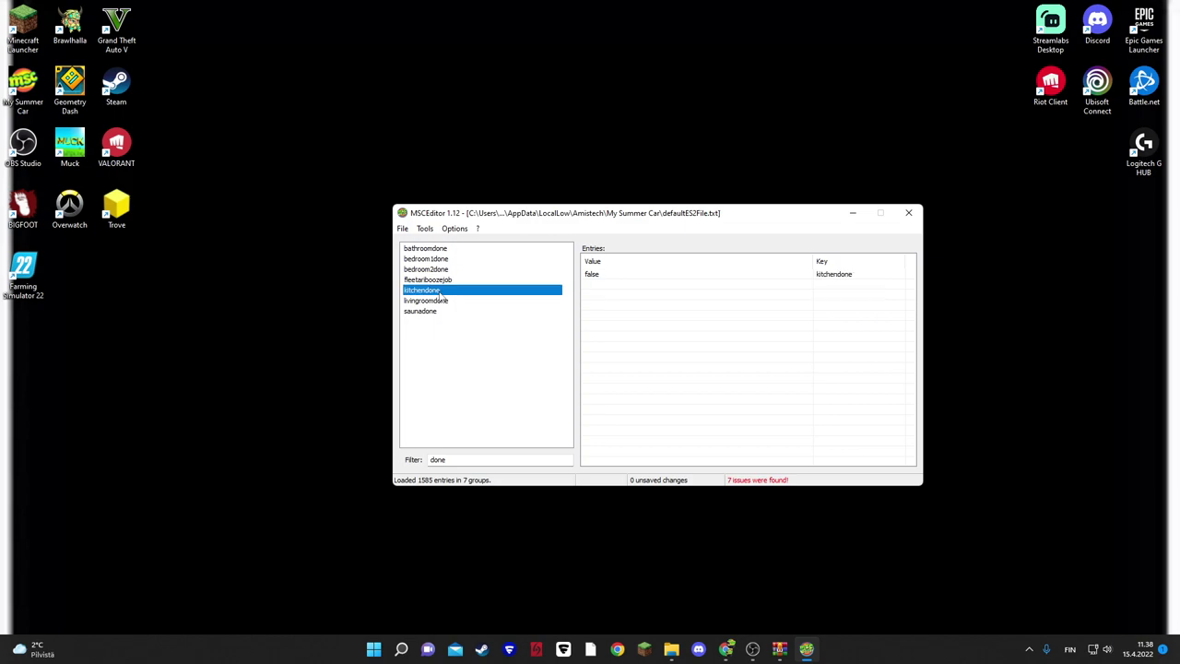
pyautogui.click(445, 302)
pyautogui.click(452, 312)
pyautogui.click(457, 250)
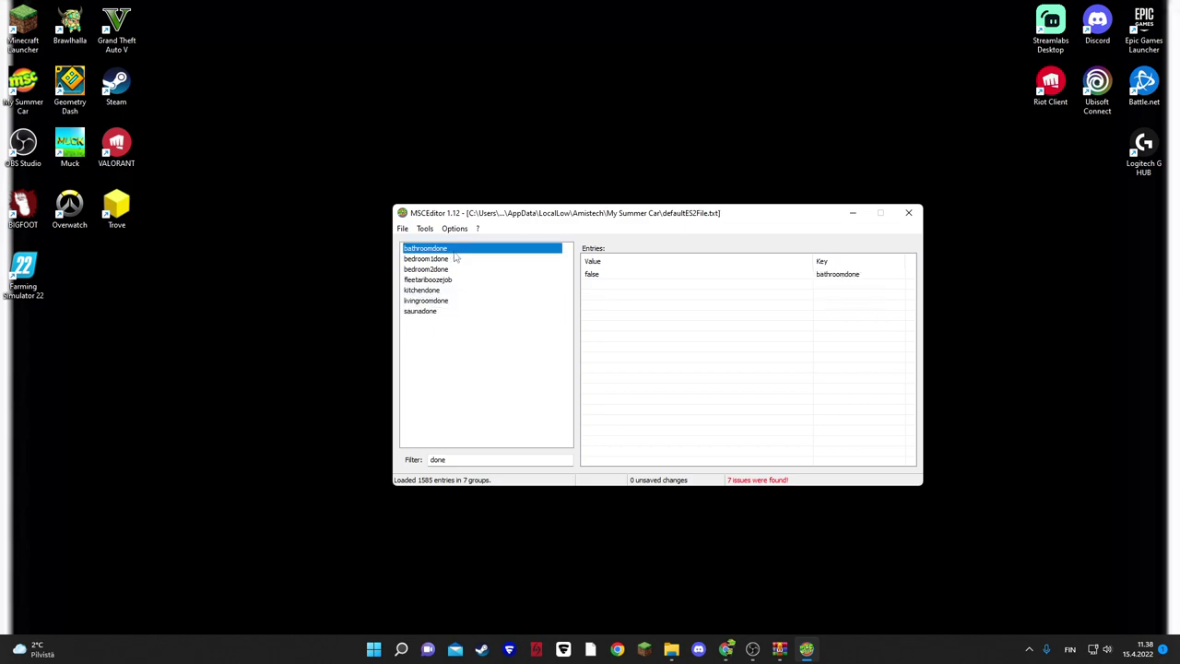
pyautogui.click(604, 274)
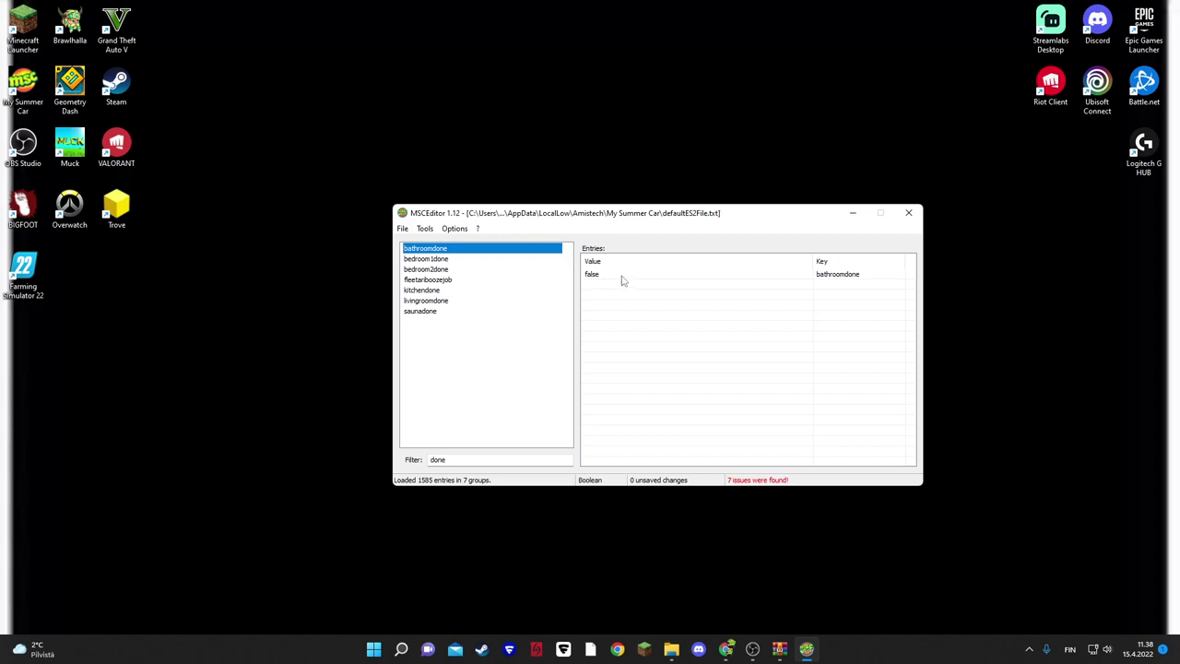
# - Step through the done entries again from bathroomdone to saunadone, confirming each is false
pyautogui.click(452, 261)
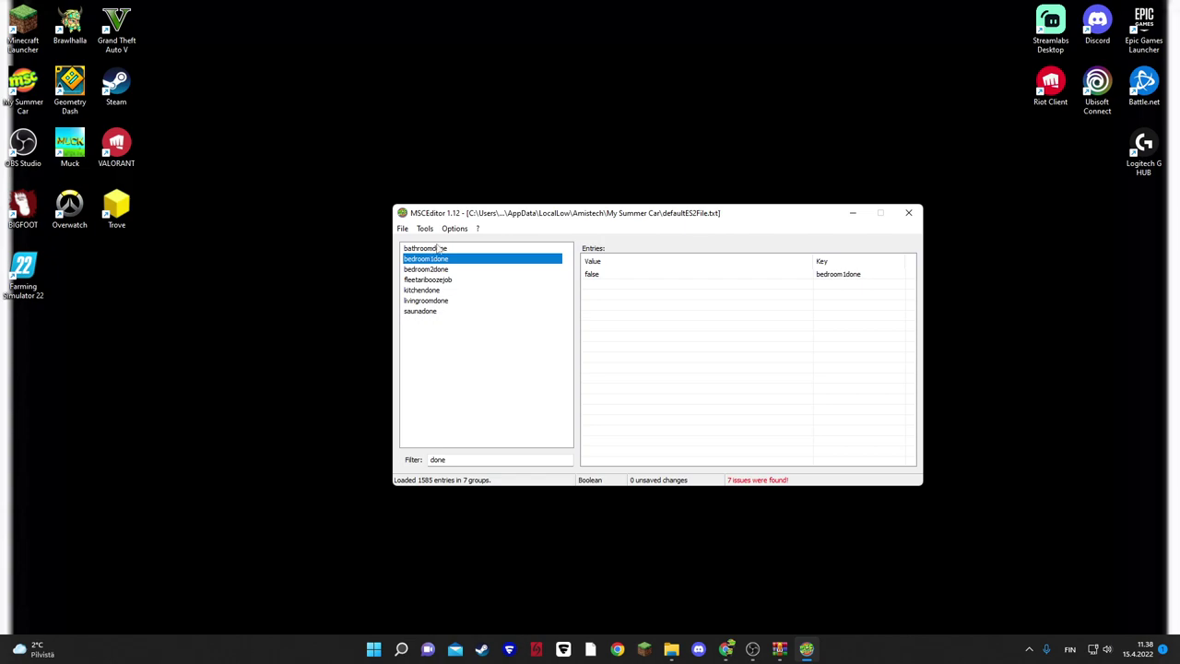
pyautogui.click(443, 250)
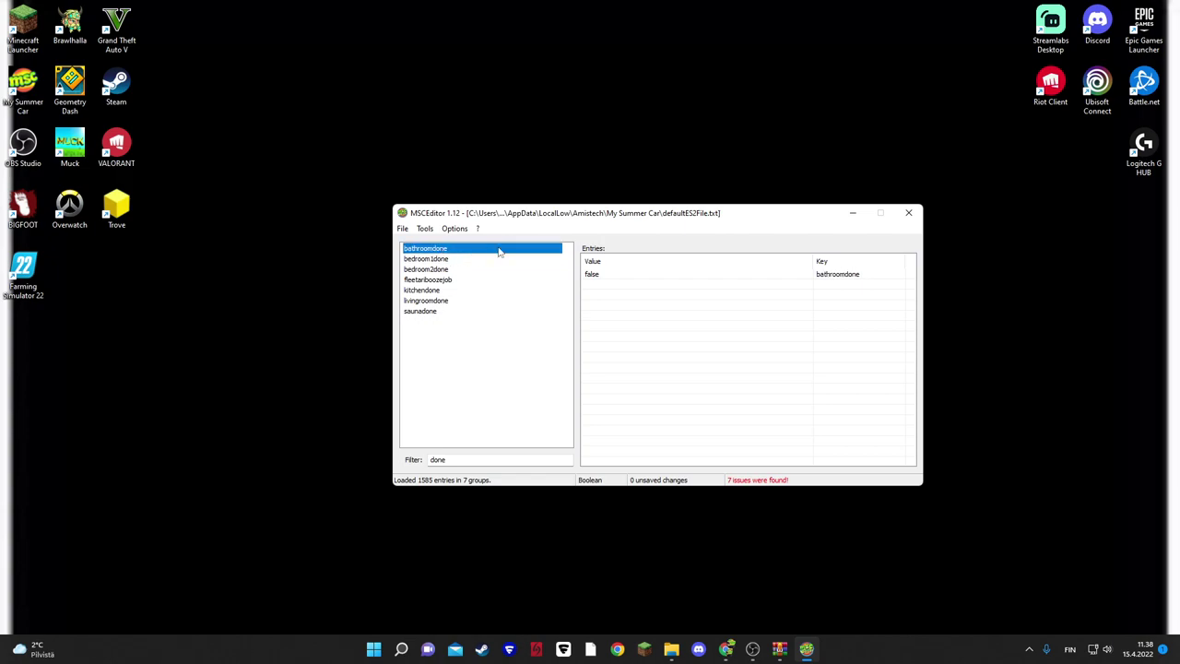
pyautogui.click(450, 259)
pyautogui.click(443, 269)
pyautogui.click(438, 289)
pyautogui.click(434, 301)
pyautogui.click(431, 311)
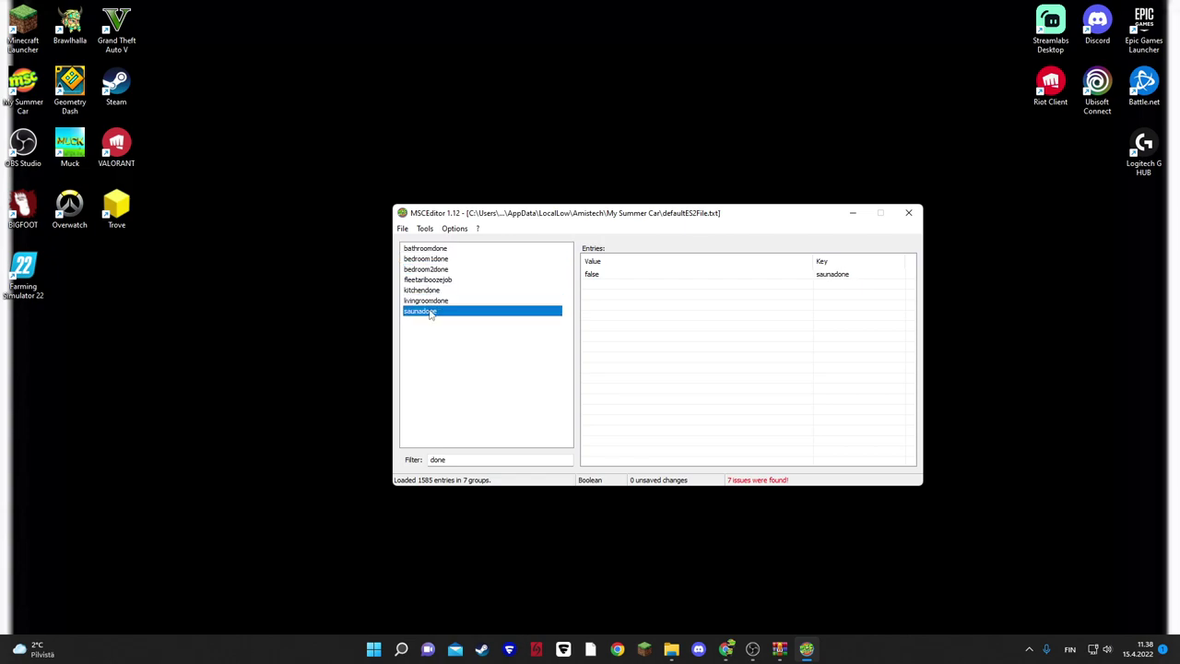
pyautogui.click(613, 279)
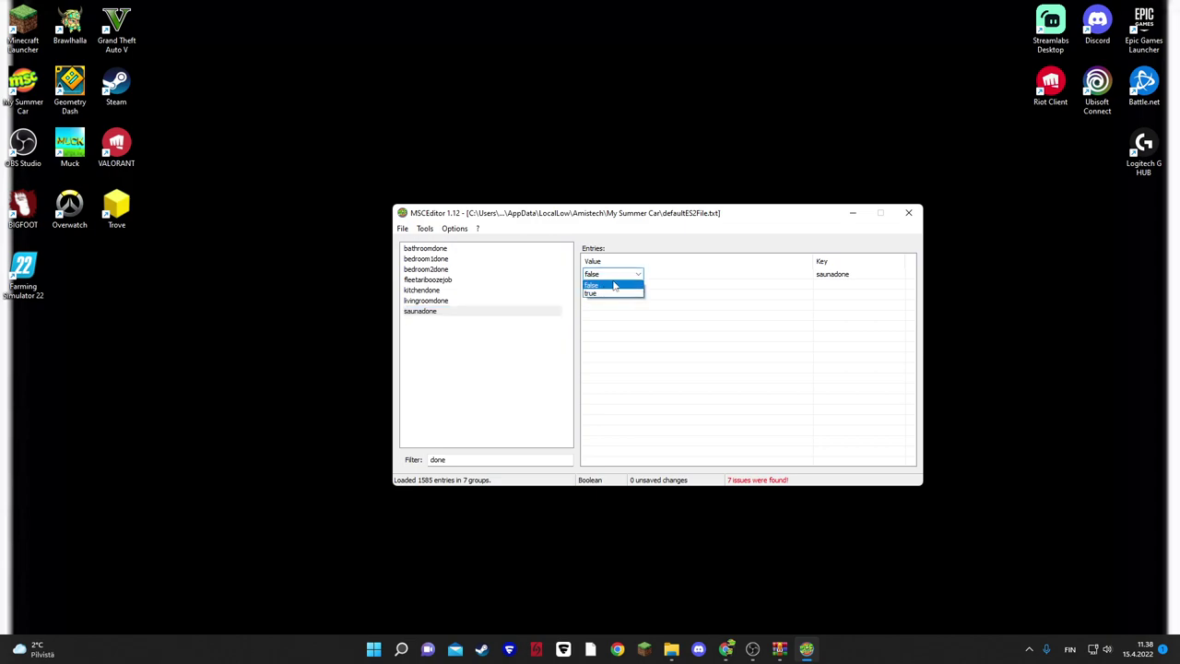
pyautogui.click(614, 286)
pyautogui.click(488, 250)
pyautogui.click(594, 276)
pyautogui.click(594, 278)
pyautogui.click(615, 295)
pyautogui.click(592, 275)
pyautogui.click(614, 275)
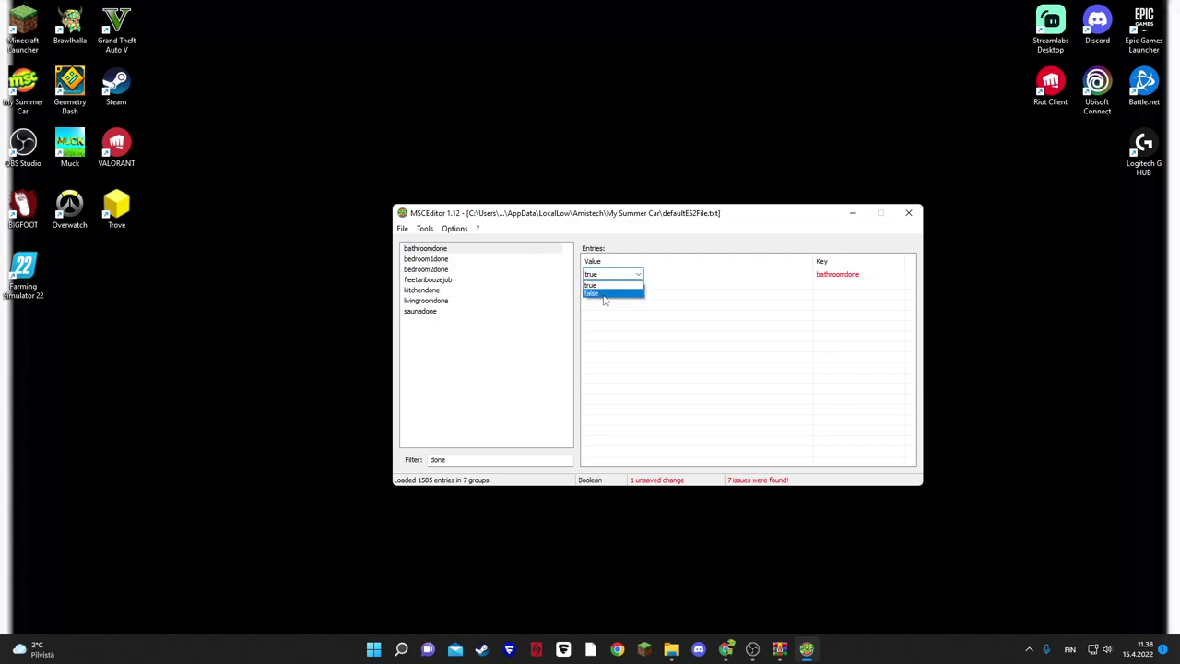
pyautogui.click(604, 294)
pyautogui.click(435, 261)
pyautogui.click(468, 279)
pyautogui.click(493, 269)
pyautogui.click(595, 275)
pyautogui.click(617, 276)
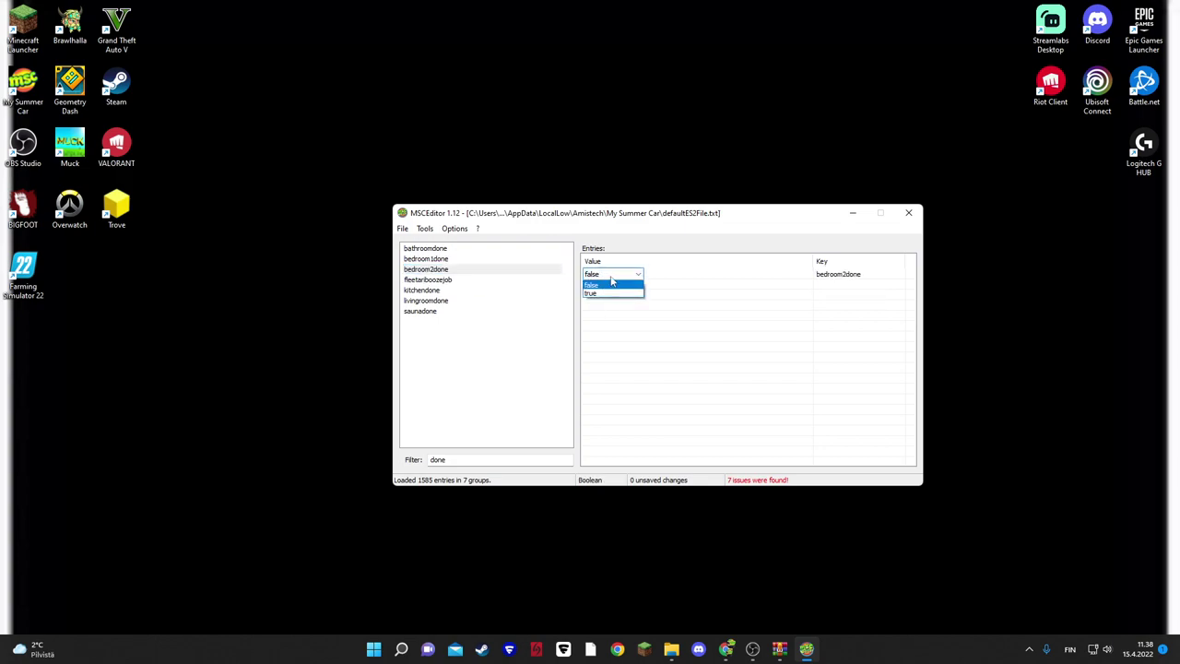
pyautogui.click(612, 284)
pyautogui.click(435, 280)
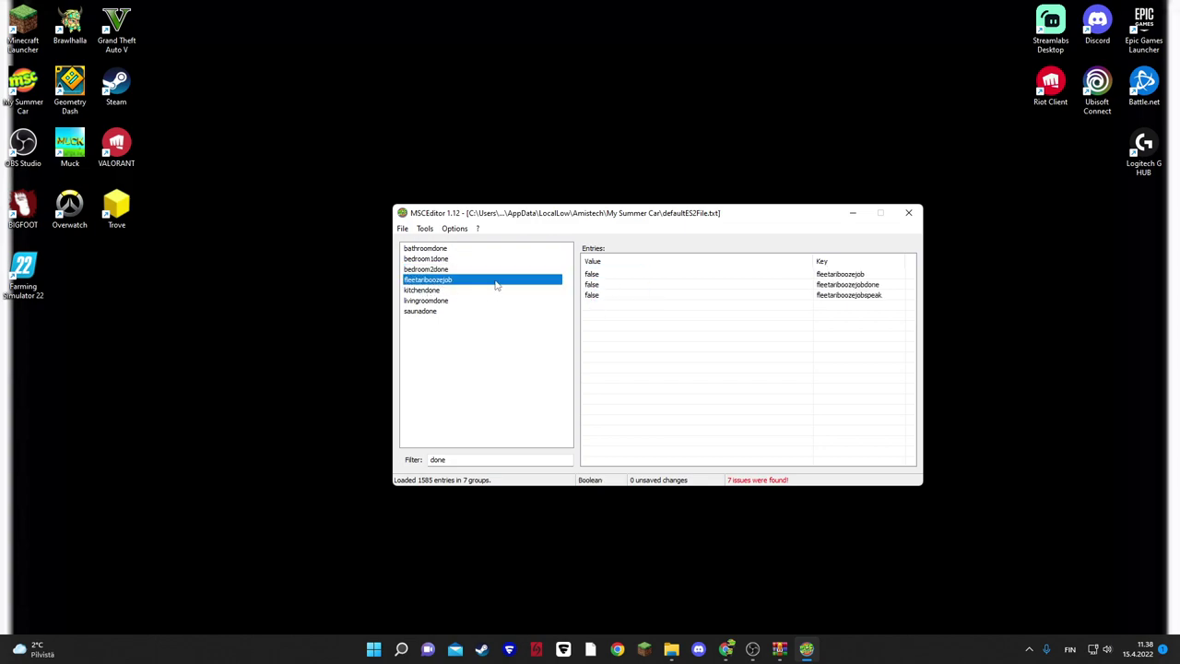
pyautogui.click(444, 292)
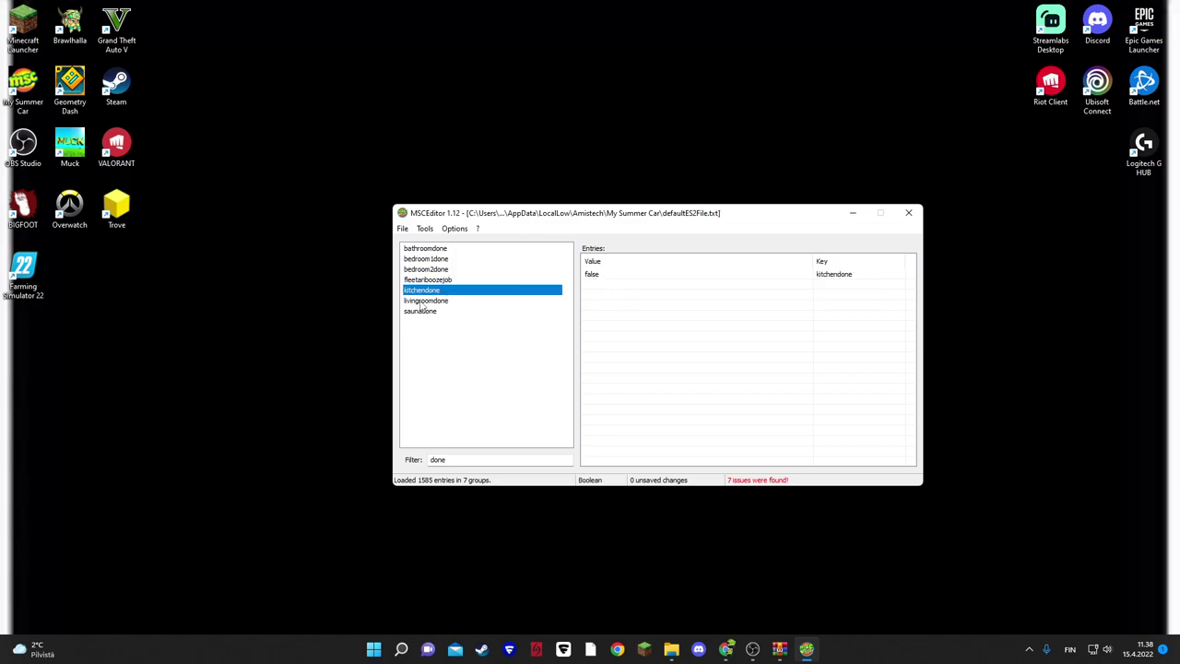
pyautogui.click(612, 274)
pyautogui.click(612, 275)
pyautogui.click(616, 282)
pyautogui.click(449, 301)
# - Recheck saunadone, see Save is disabled in the File menu, and close MSCEditor unsaved
pyautogui.click(444, 312)
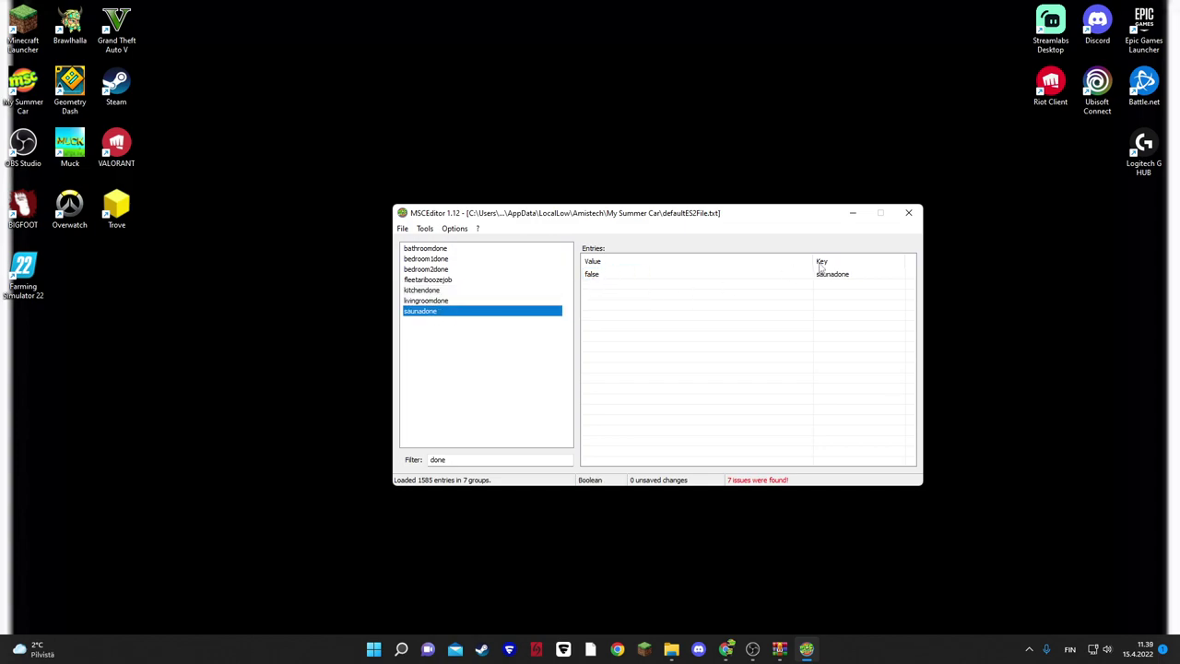
pyautogui.click(403, 230)
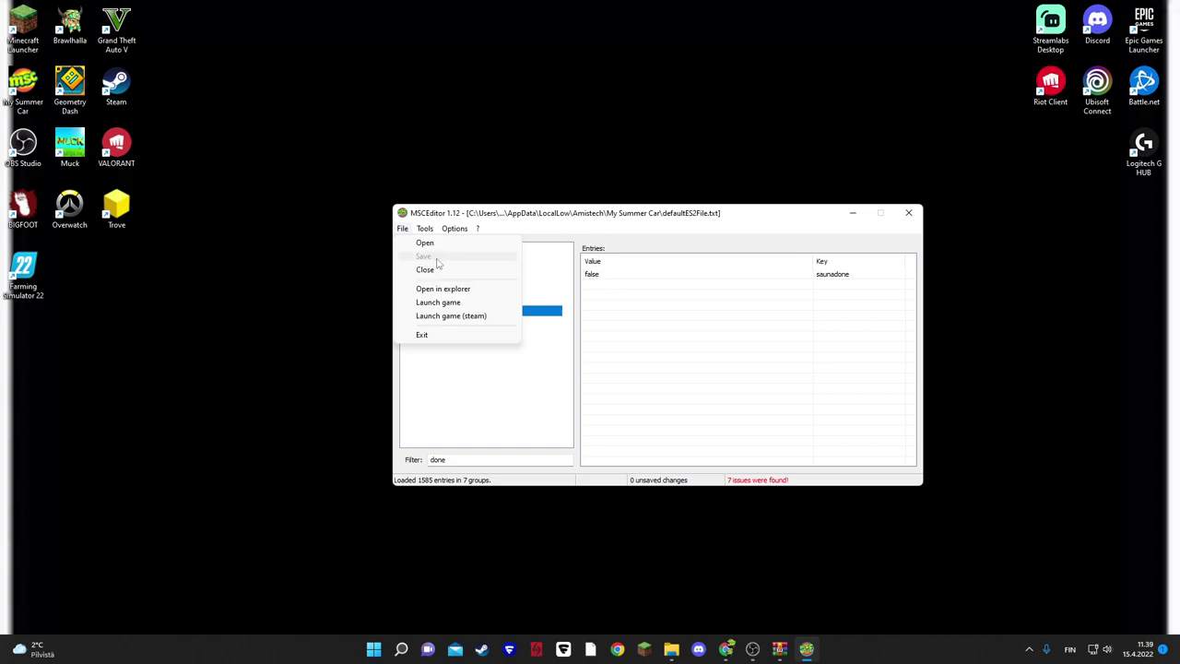
pyautogui.click(911, 215)
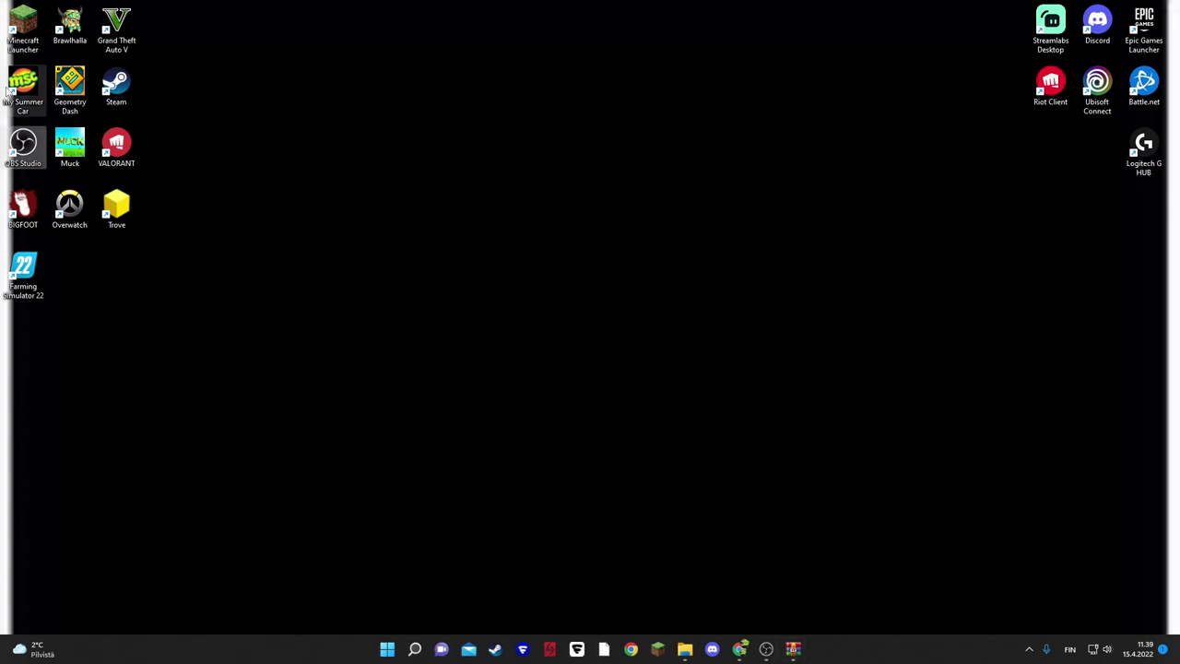
# - Close WinRAR, accept the early access notice, decline the MSCLoader update, and continue the save
pyautogui.click(633, 366)
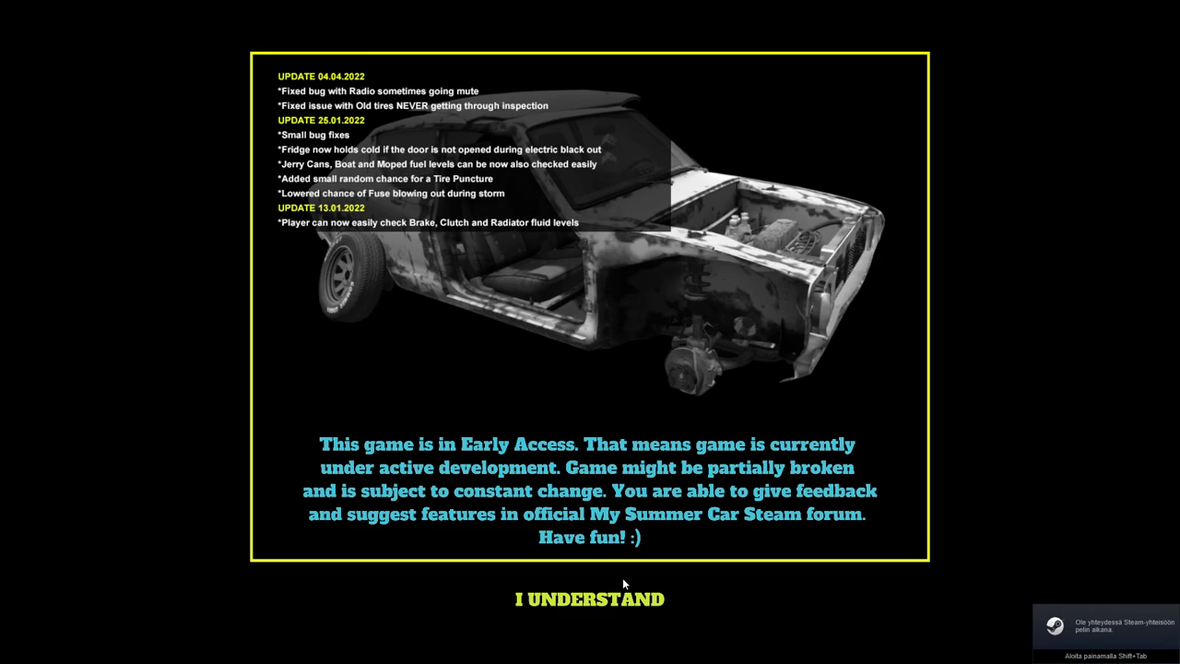
pyautogui.click(613, 601)
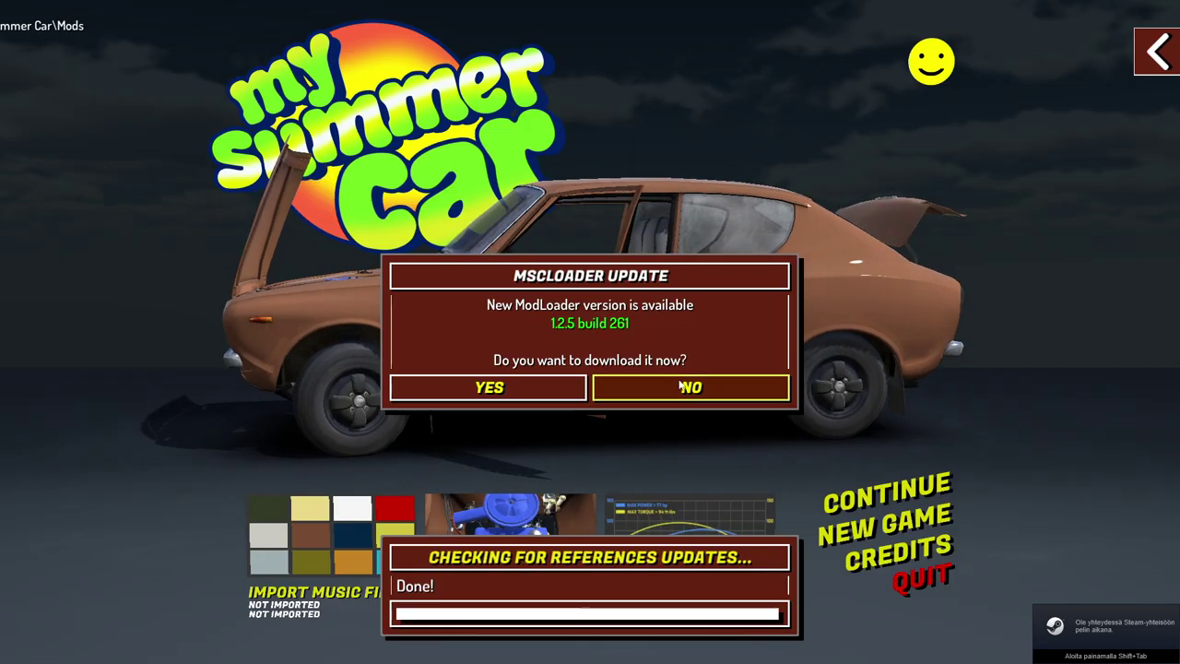
pyautogui.click(604, 387)
pyautogui.click(888, 487)
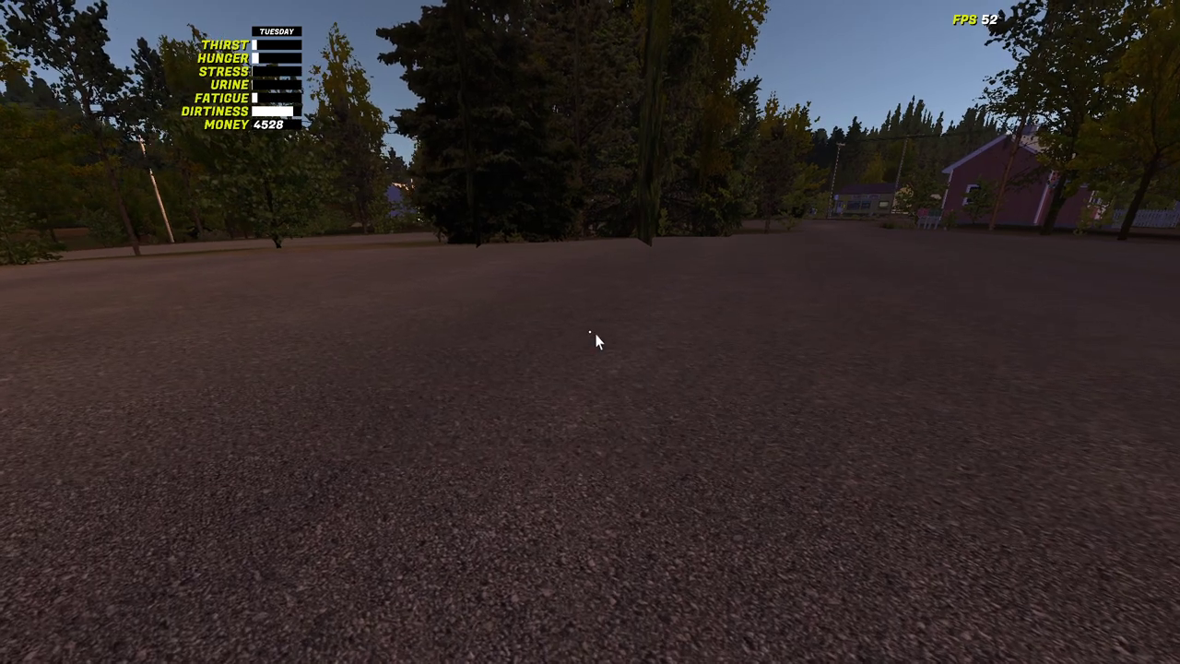
# - Teleport home with CheatBox and walk the hallway past the kitchen to the blue door
pyautogui.press('Insert')
pyautogui.click(448, 46)
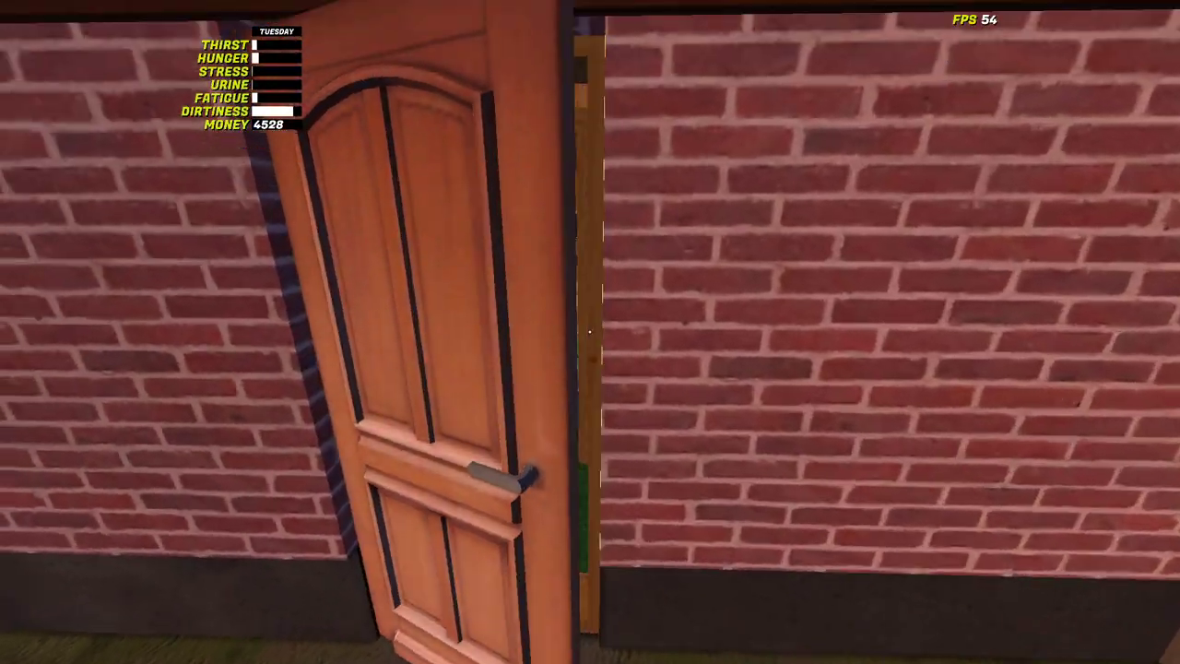
pyautogui.press('w')
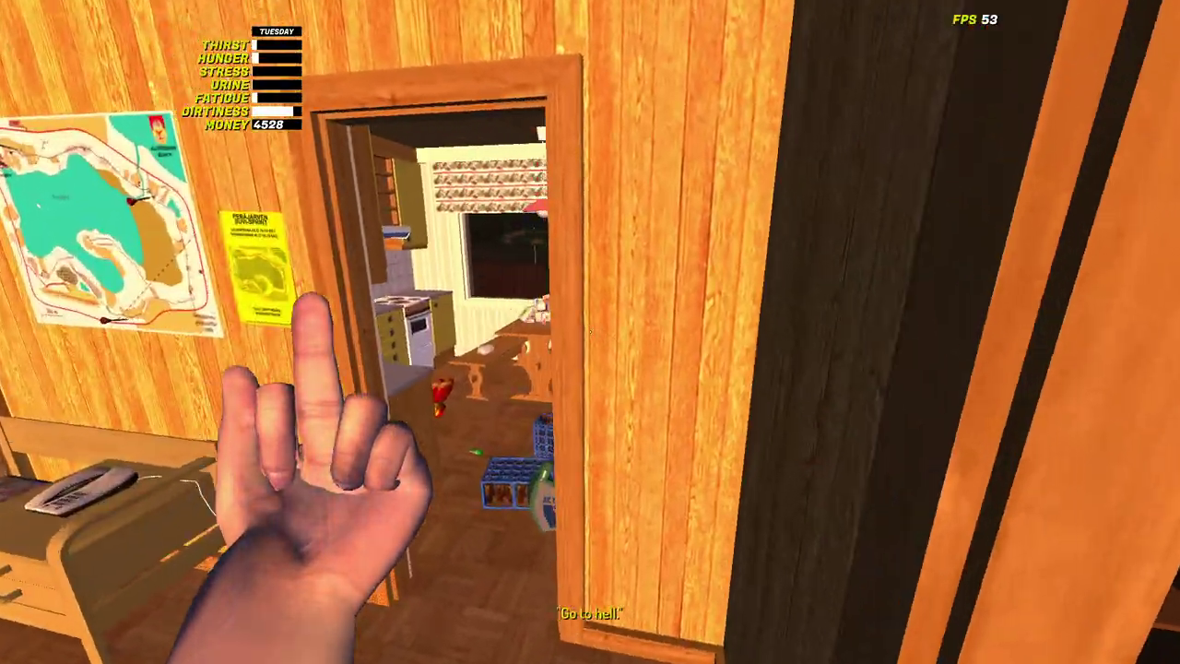
pyautogui.press('w')
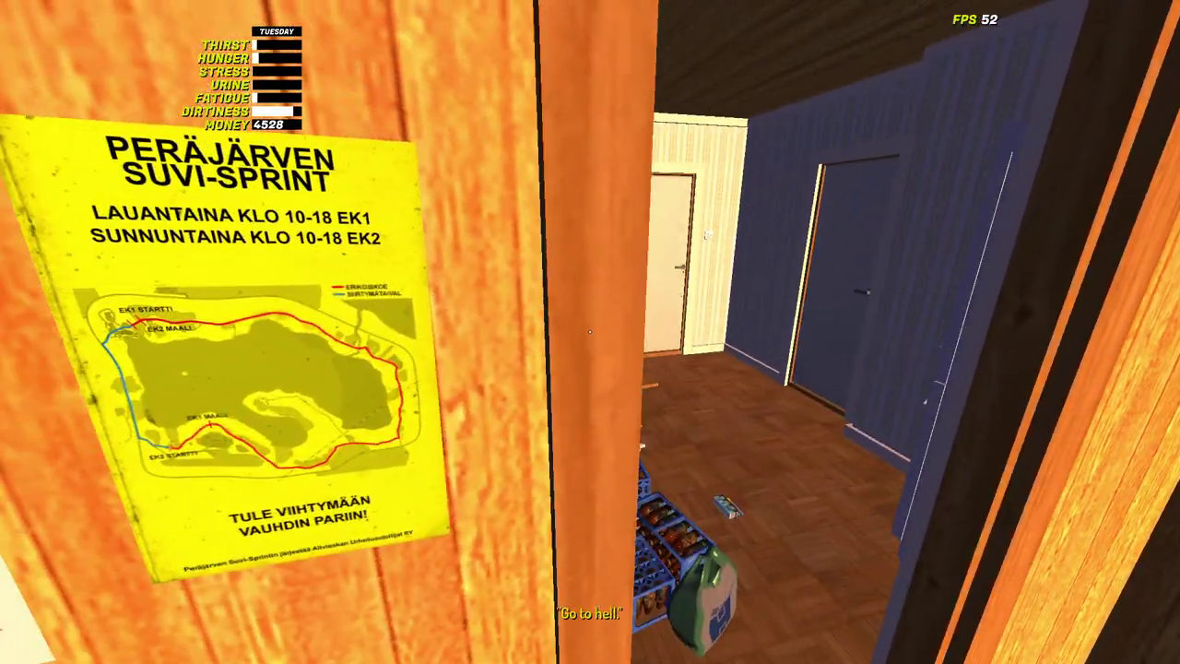
pyautogui.press('w')
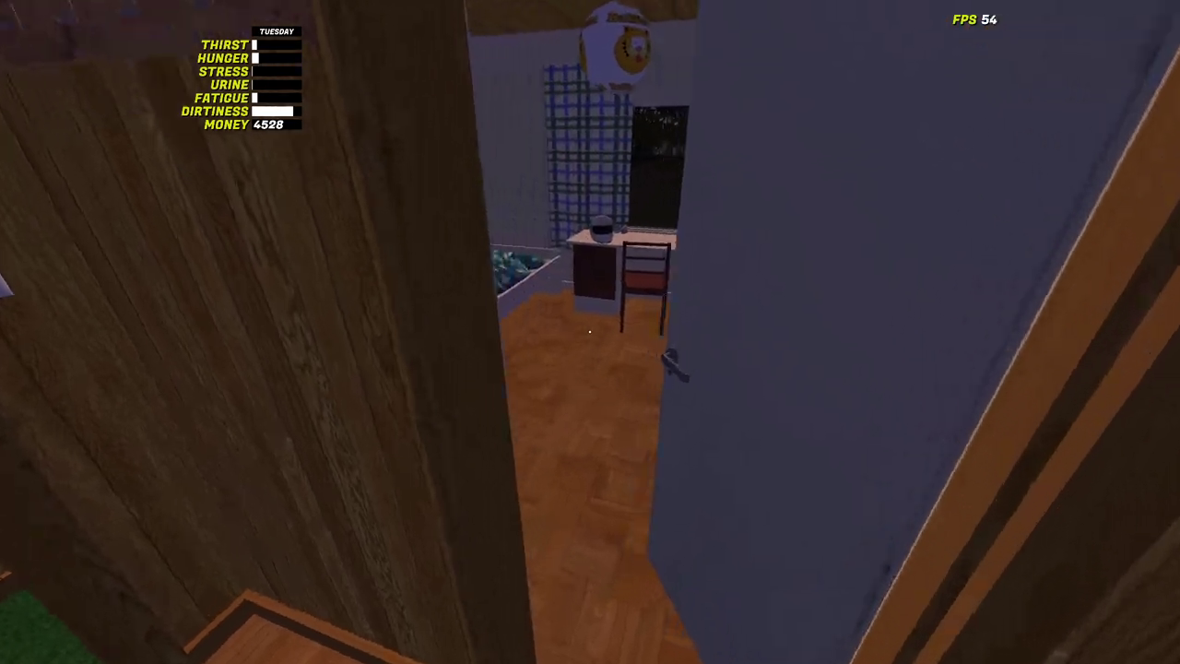
# - Look into the bedroom and kitchen, pass the laundry and shower rooms, and reach the garage
pyautogui.press('w')
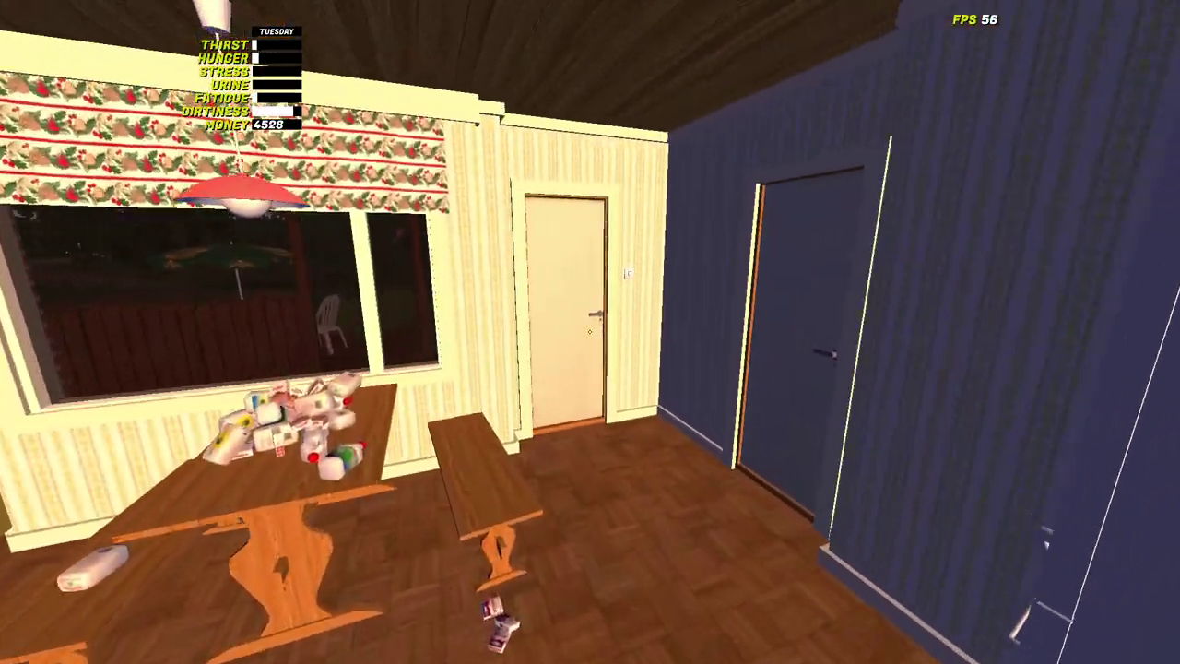
pyautogui.press('w')
pyautogui.click(590, 332)
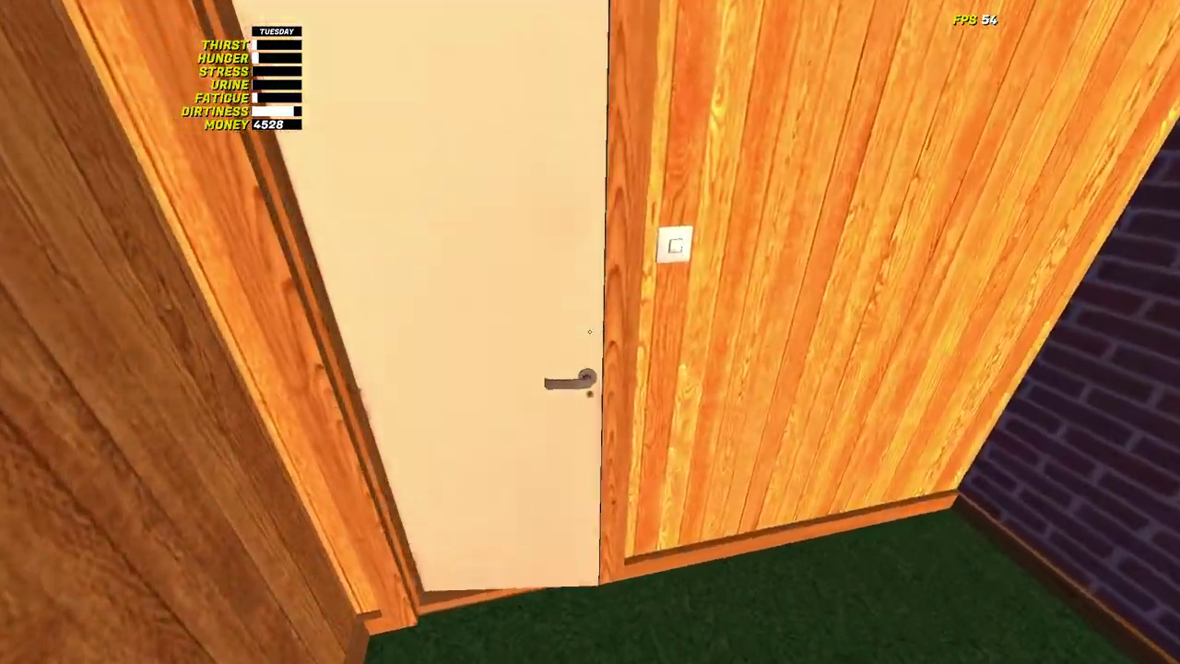
pyautogui.press('w')
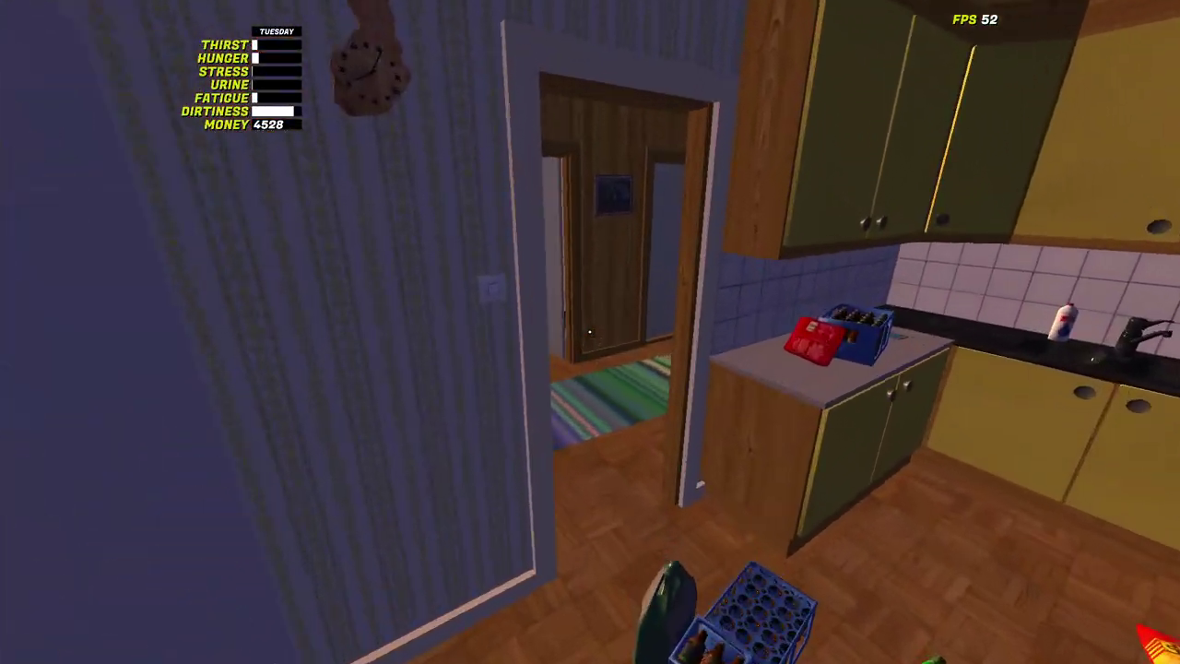
pyautogui.press('w')
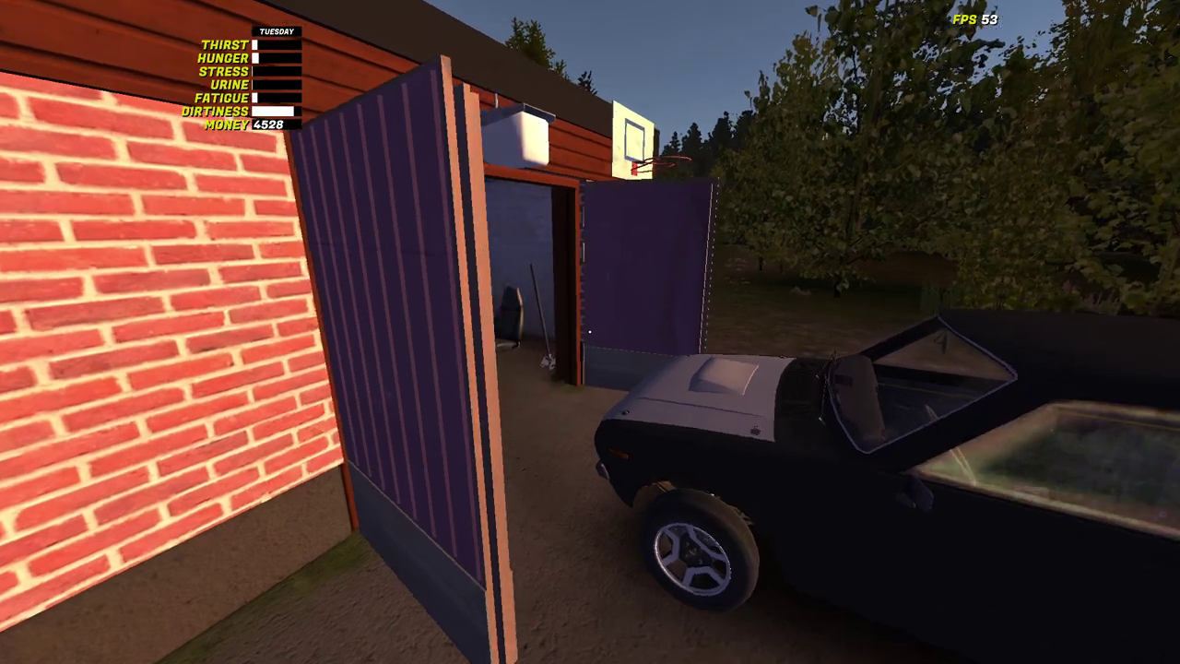
pyautogui.click(590, 332)
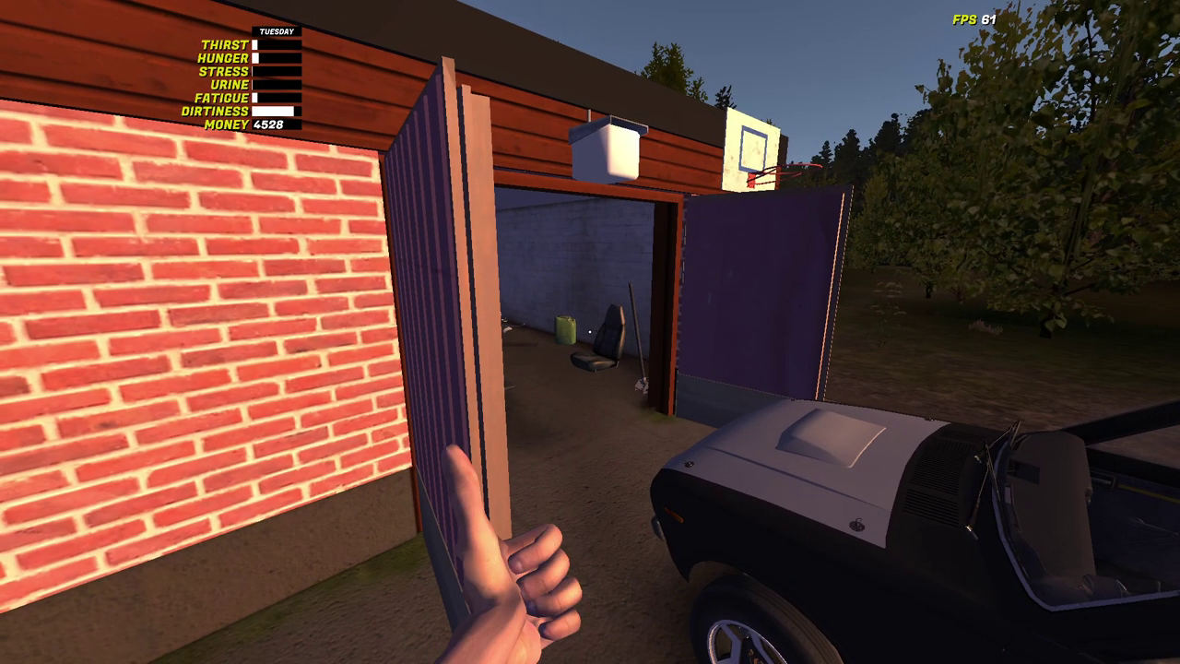